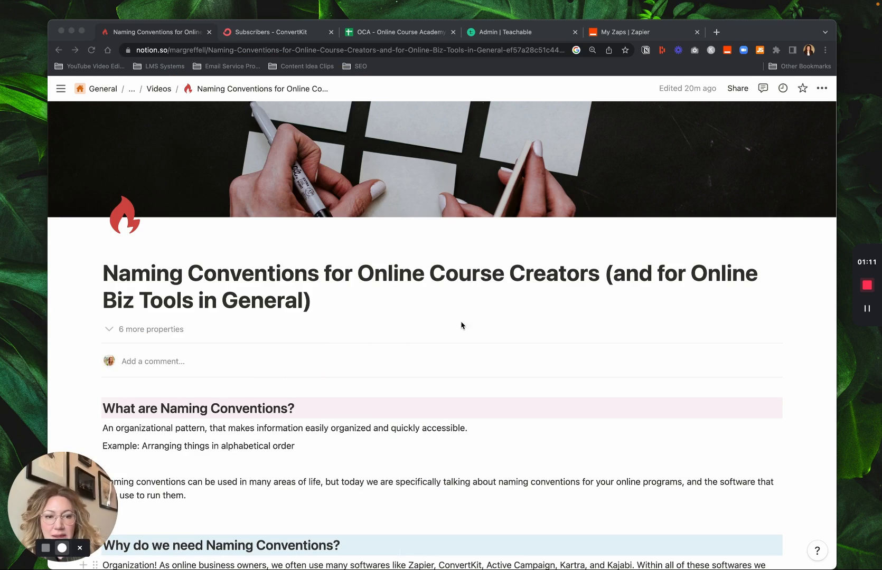
# - Read through the Notion page's sections on what naming conventions are, why they are needed and which ConvertKit items are covered
pyautogui.scroll(-3, 543, 371)
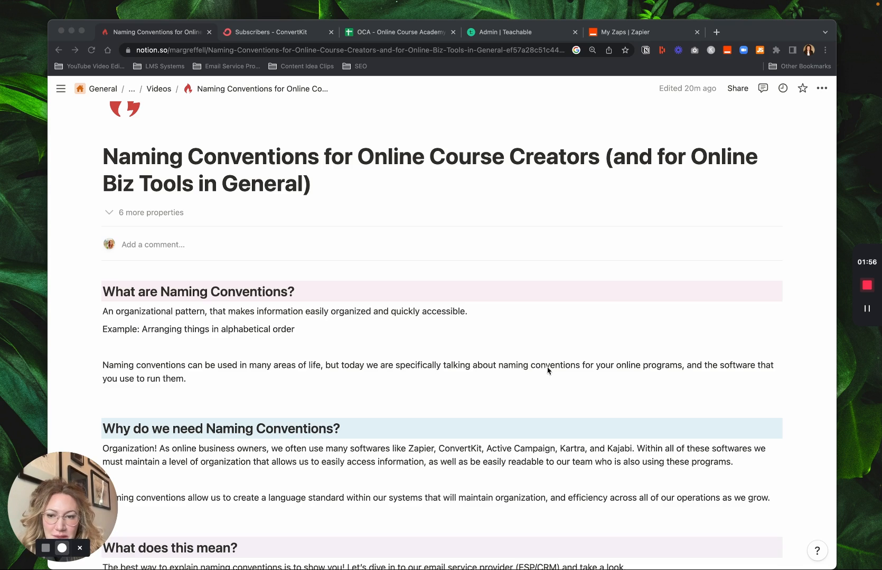
pyautogui.scroll(-3, 564, 361)
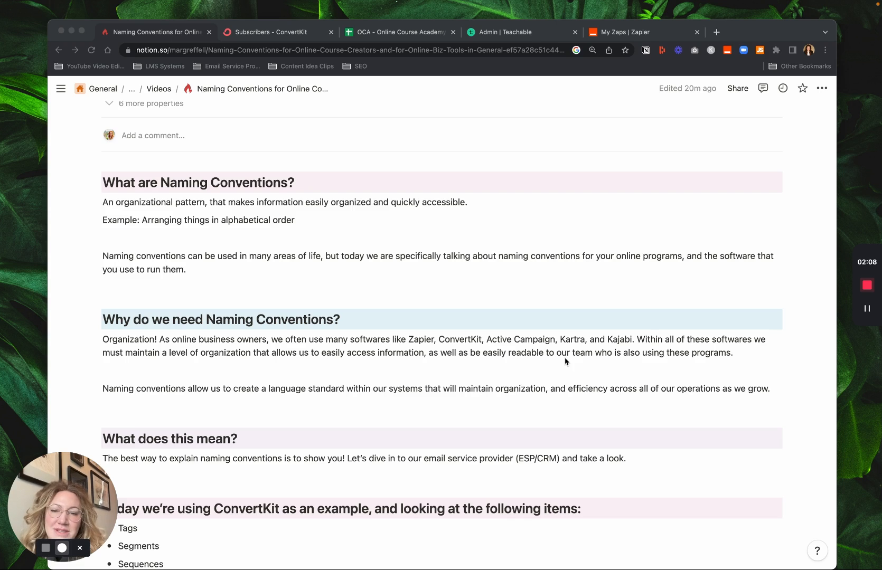
pyautogui.scroll(-2, 565, 361)
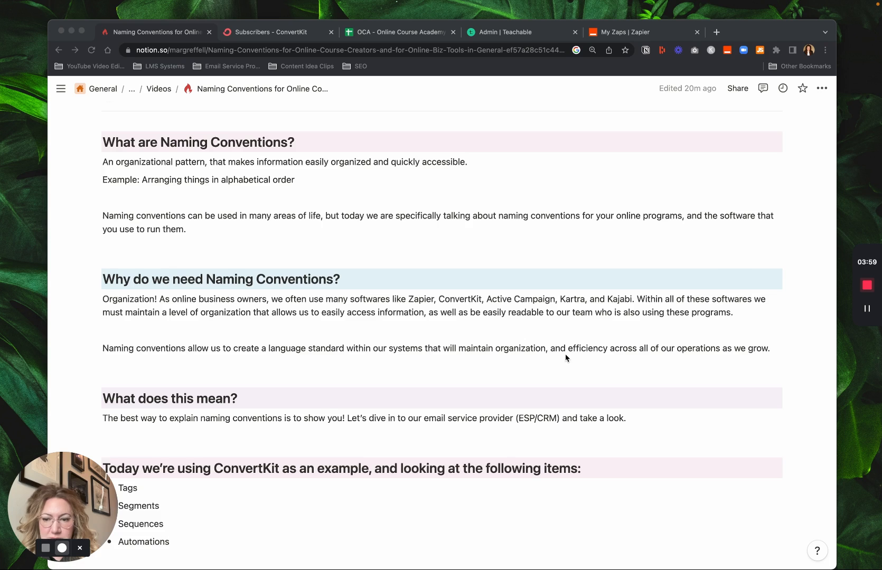
pyautogui.scroll(-1, 565, 358)
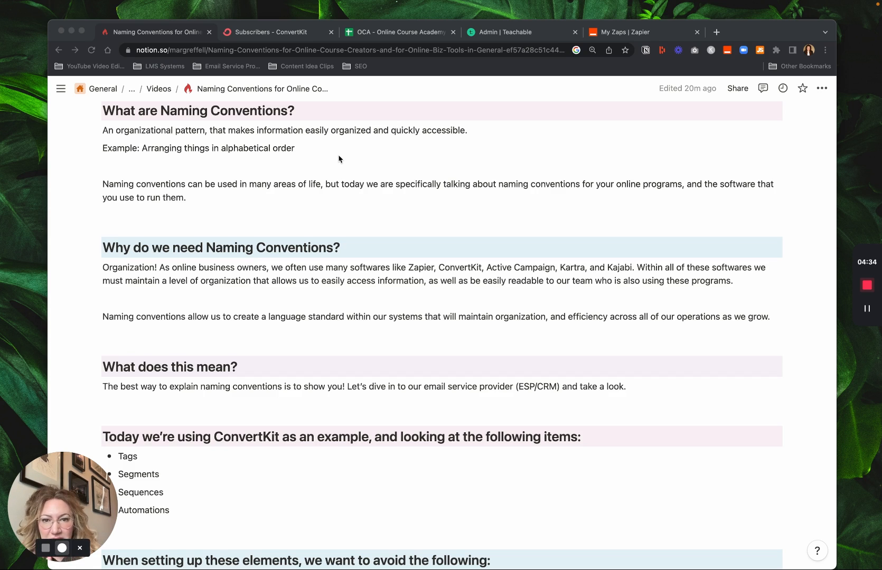
# - Look at the Zaps page in Zapier and the Teachable admin page before switching to ConvertKit's subscribers page
pyautogui.click(647, 34)
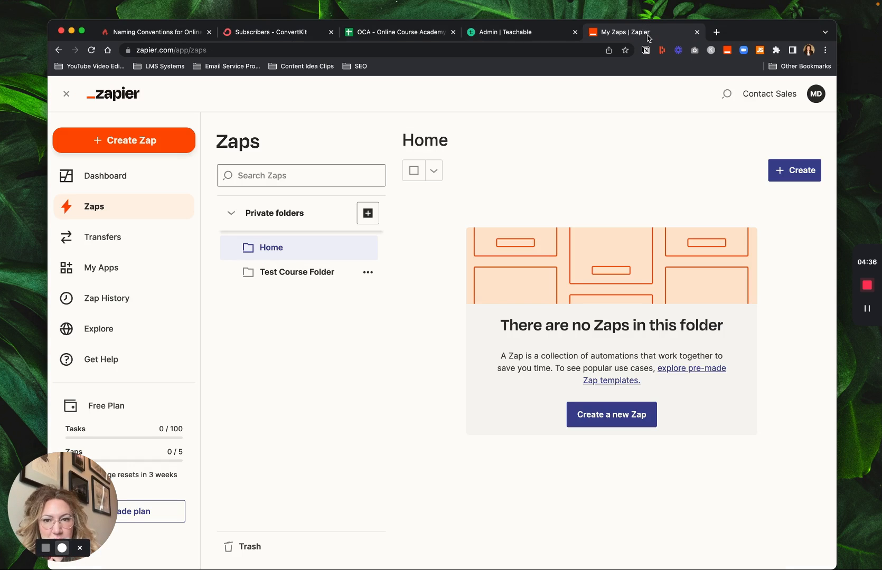
pyautogui.click(526, 41)
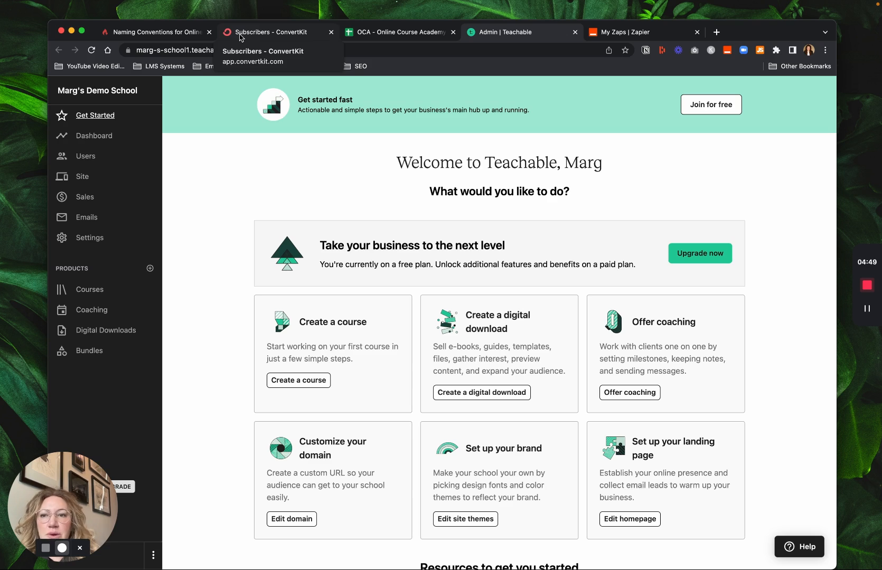
pyautogui.click(240, 37)
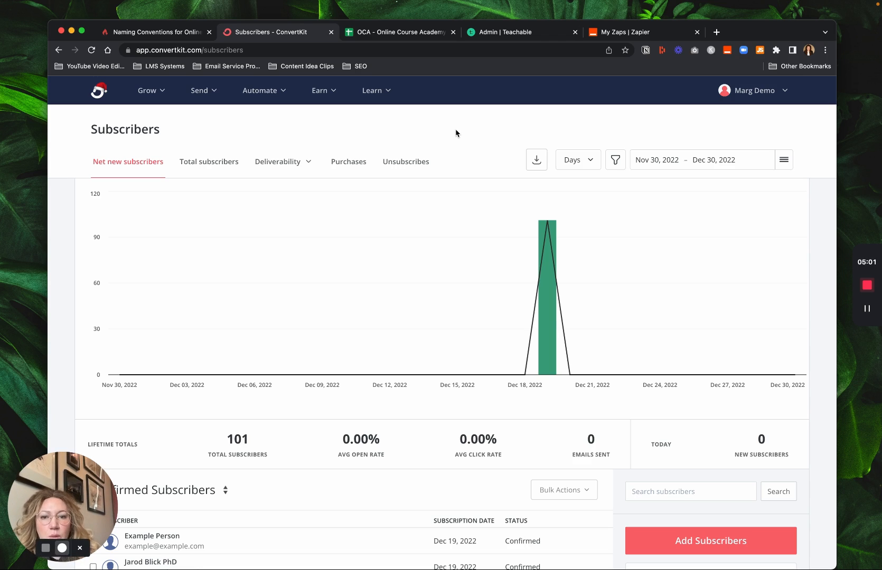
# - Create a subscriber tag named "New Member Onl CA" and save it
pyautogui.scroll(-5, 521, 282)
pyautogui.scroll(-4, 520, 286)
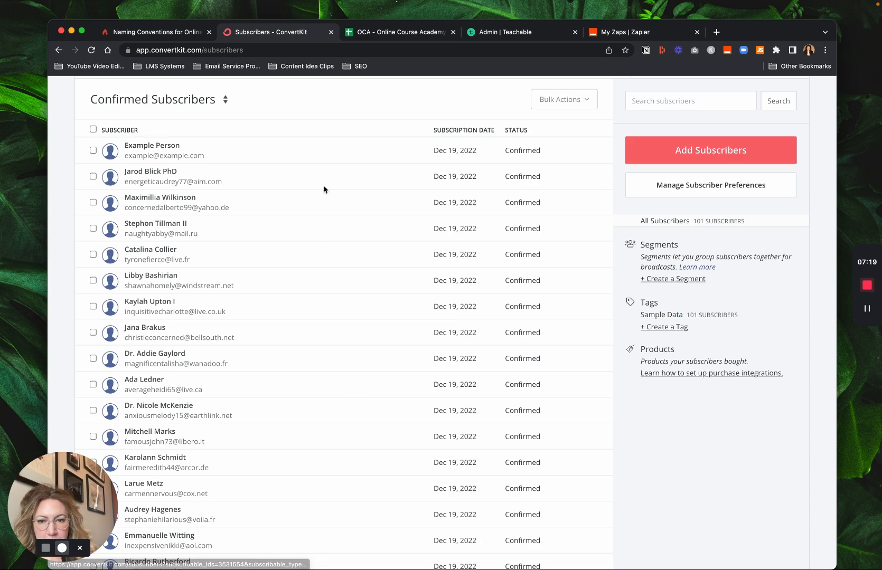
pyautogui.click(666, 328)
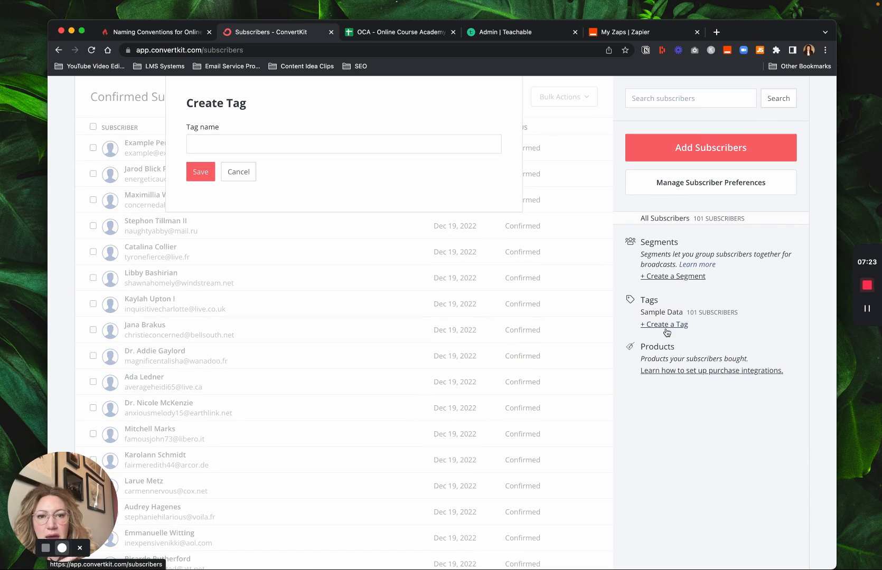
pyautogui.click(451, 140)
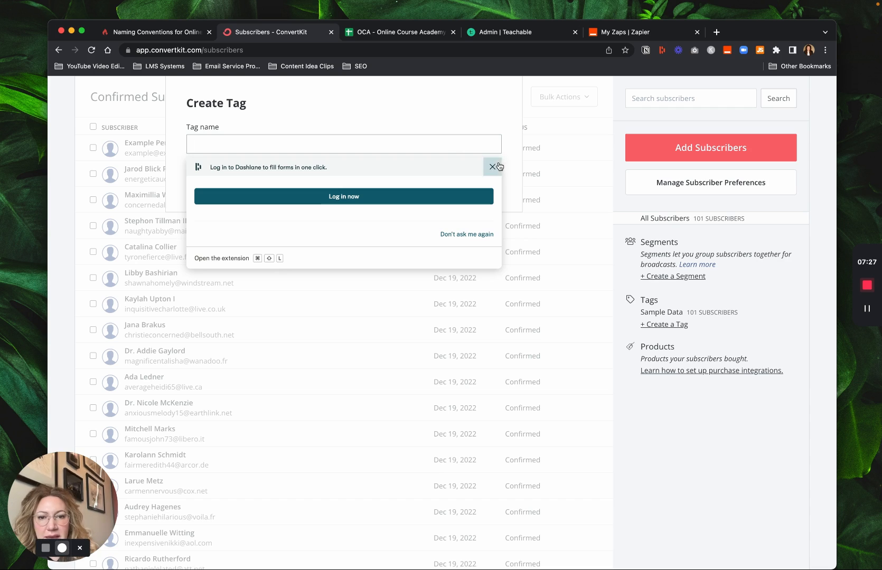
pyautogui.click(492, 167)
pyautogui.click(451, 144)
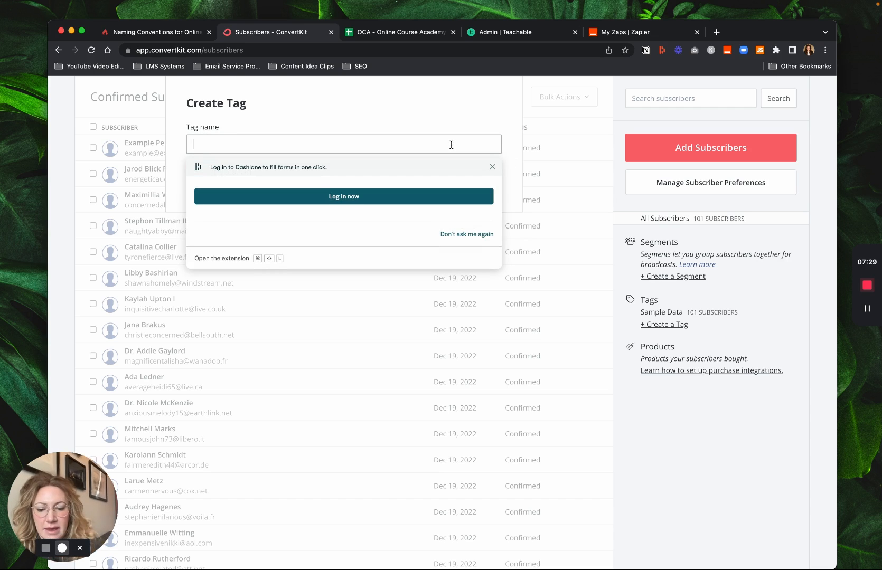
pyautogui.write('New Member')
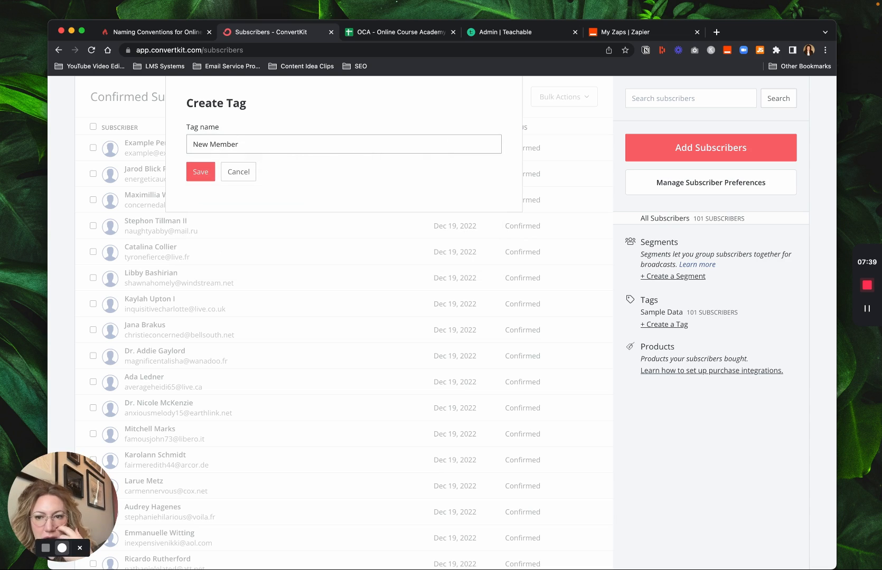
pyautogui.write(' O')
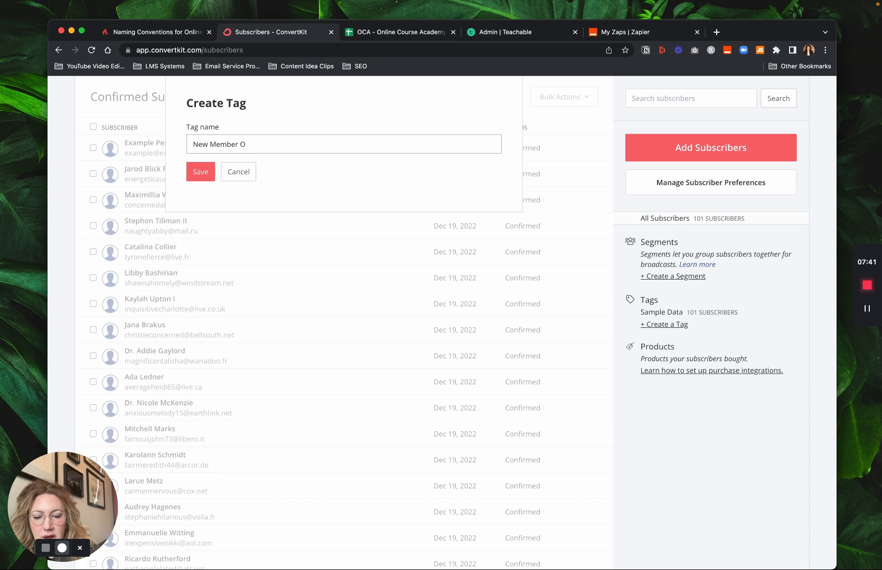
pyautogui.write('nl')
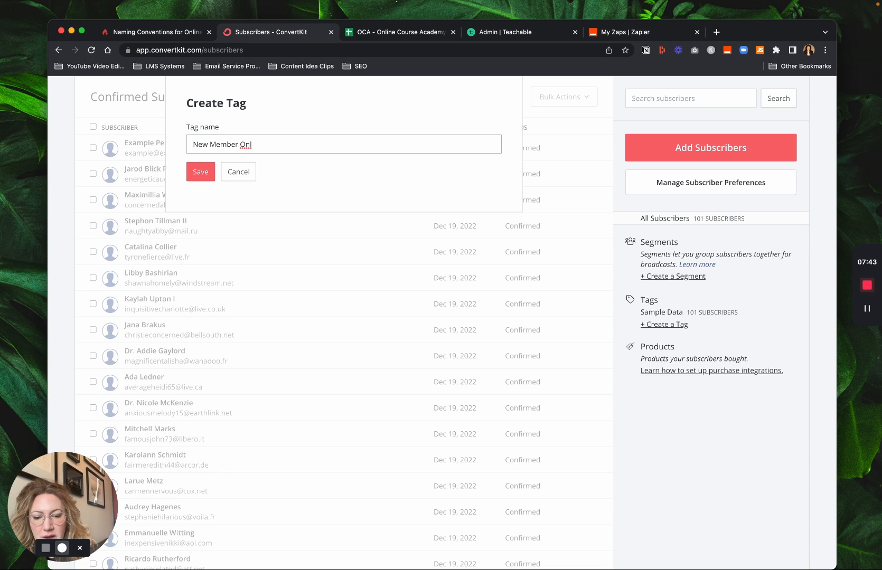
pyautogui.write(' C')
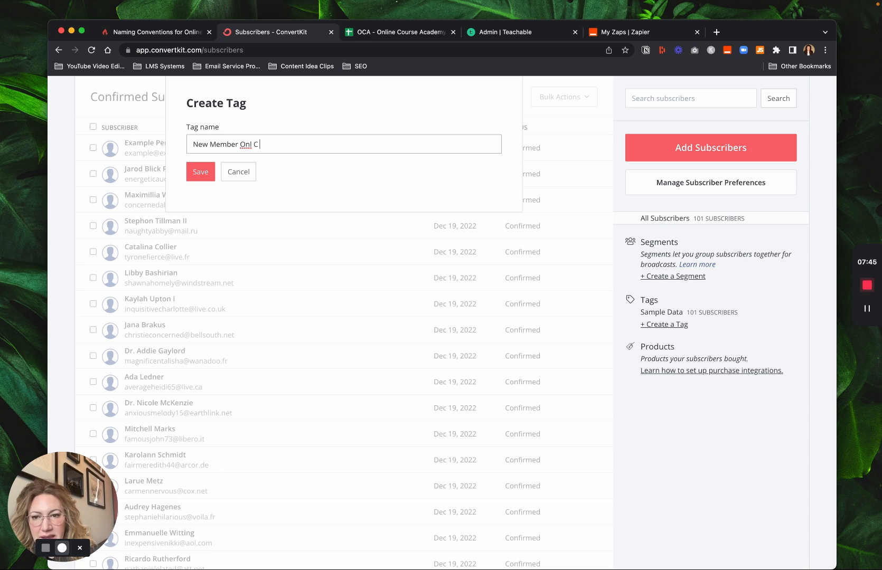
pyautogui.write('A')
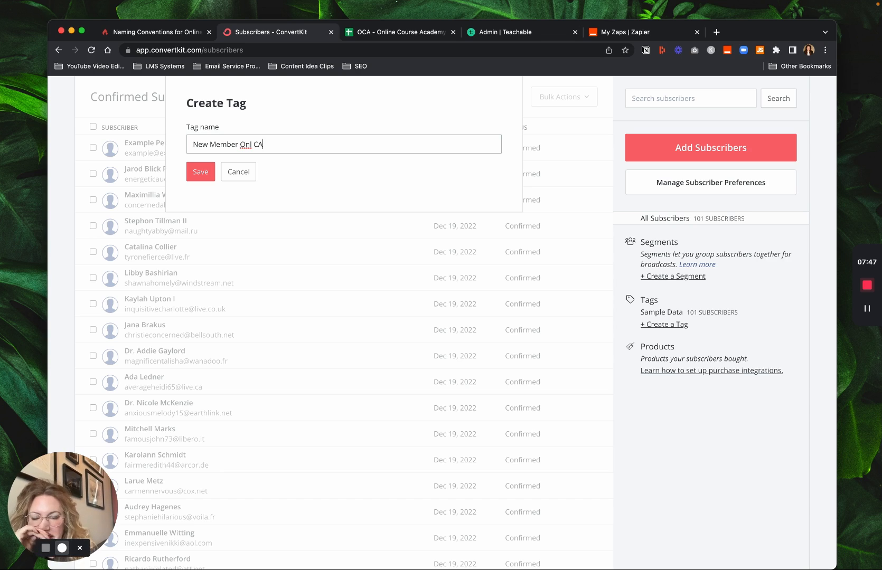
pyautogui.click(201, 172)
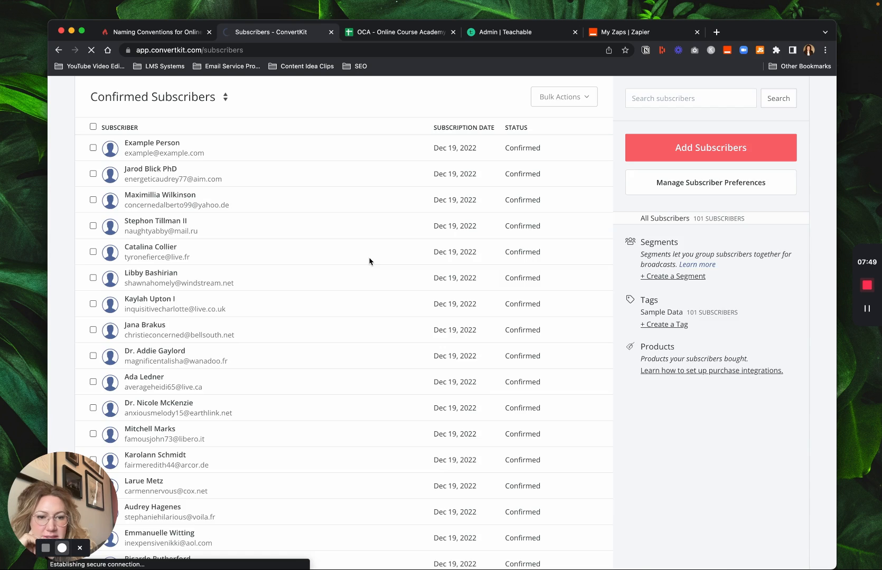
# - Open the subscriber list for the "New Member Onl CA" tag and highlight "Onl CA" in the tag name
pyautogui.scroll(-6, 564, 371)
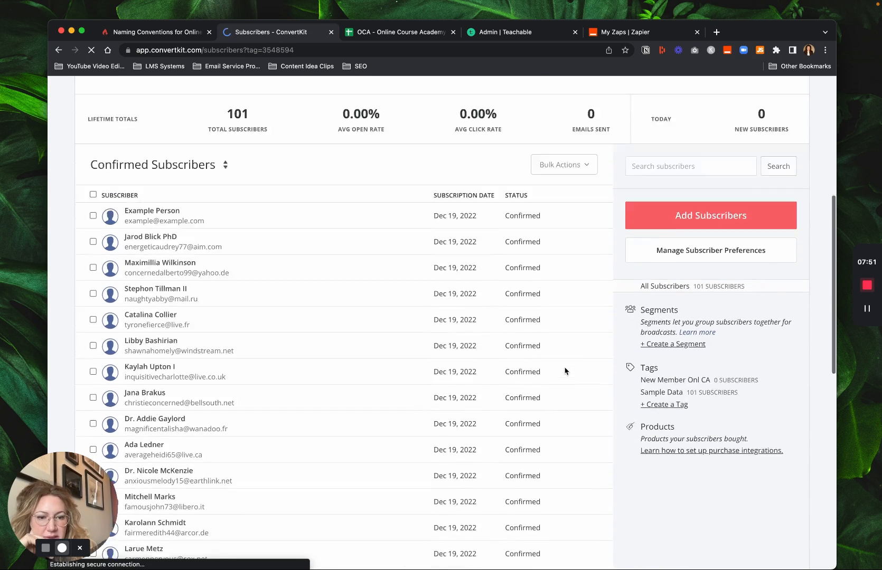
pyautogui.scroll(-2, 565, 371)
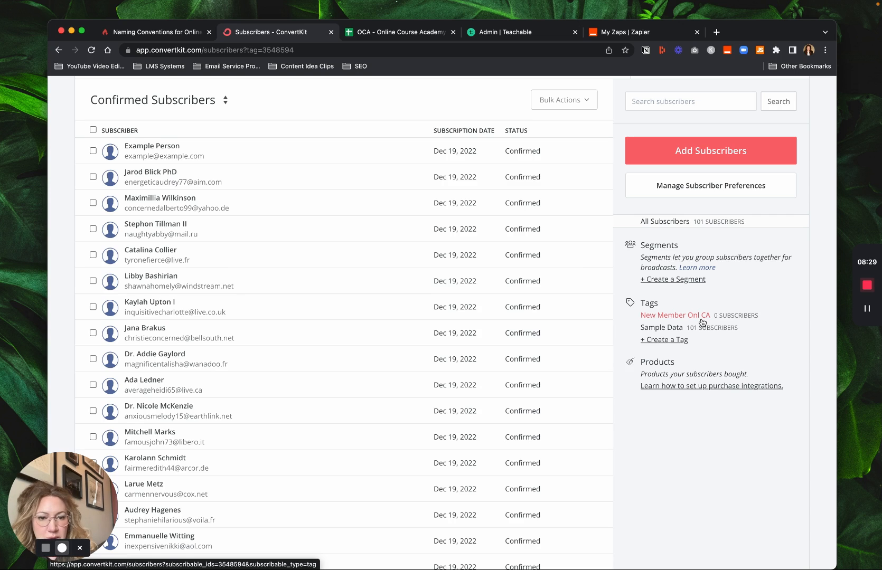
pyautogui.click(701, 319)
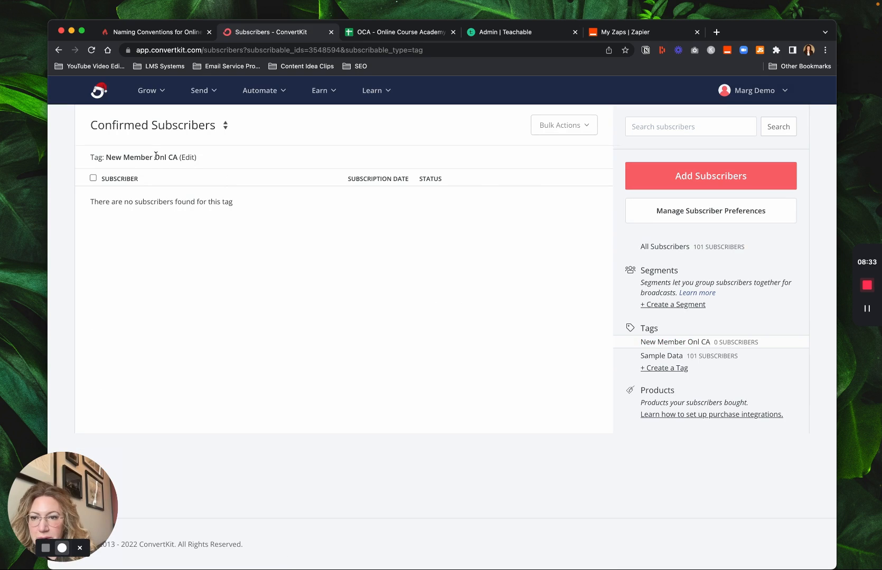
pyautogui.moveTo(155, 157)
pyautogui.mouseDown()
pyautogui.moveTo(174, 156)
pyautogui.moveTo(155, 158)
pyautogui.mouseUp()
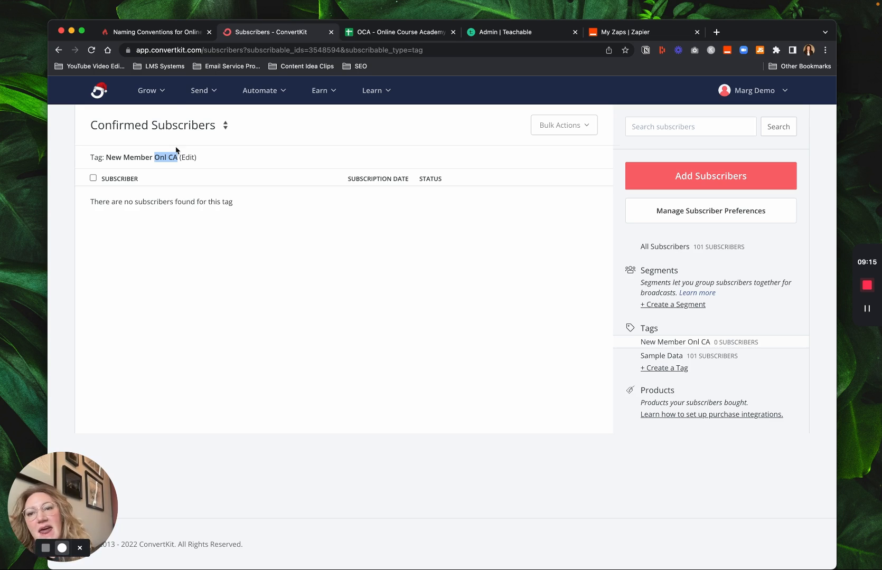
# - Check the list of ConvertKit items in the Notion page, and open the user tags page in Teachable
pyautogui.click(162, 36)
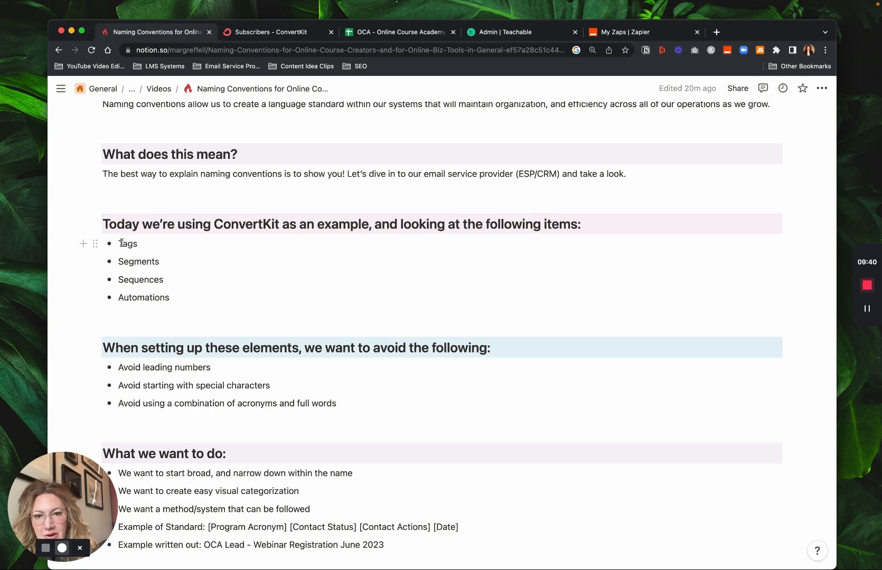
pyautogui.click(497, 32)
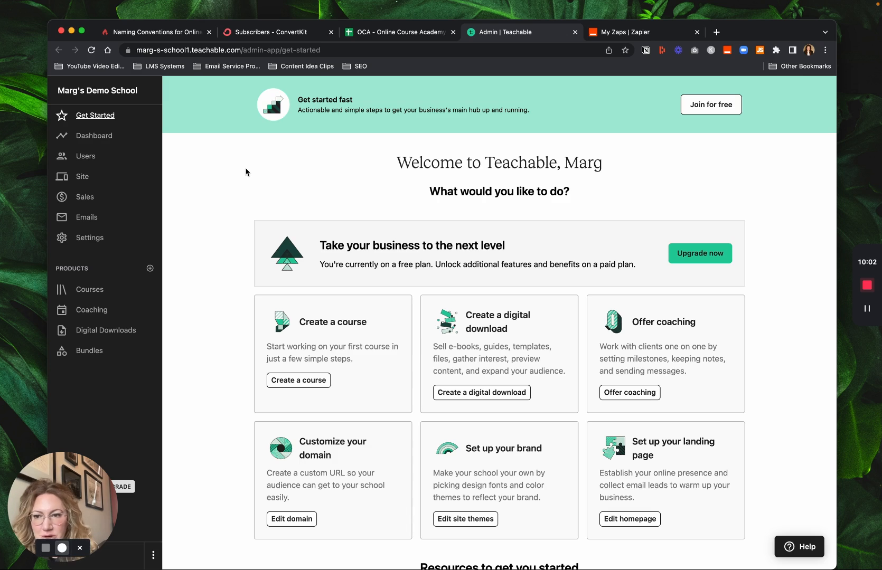
pyautogui.click(85, 156)
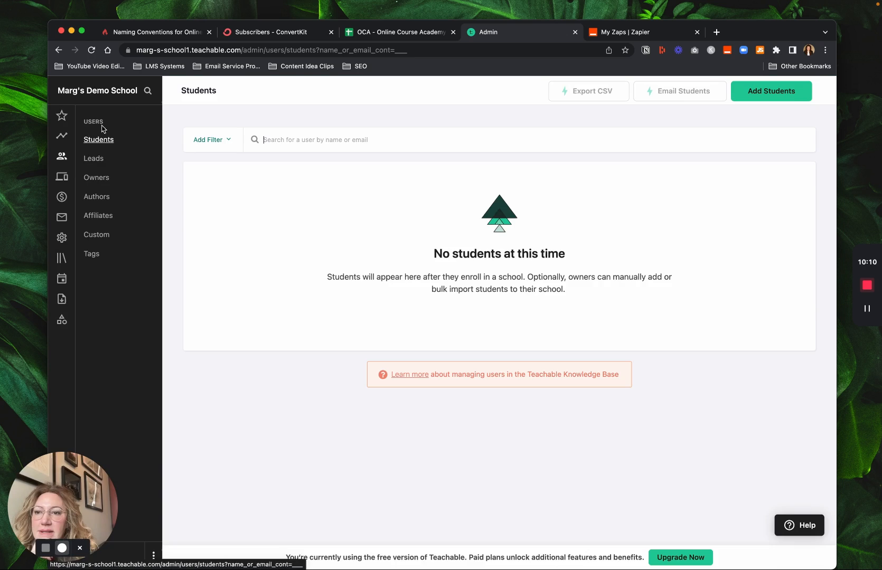
pyautogui.click(91, 254)
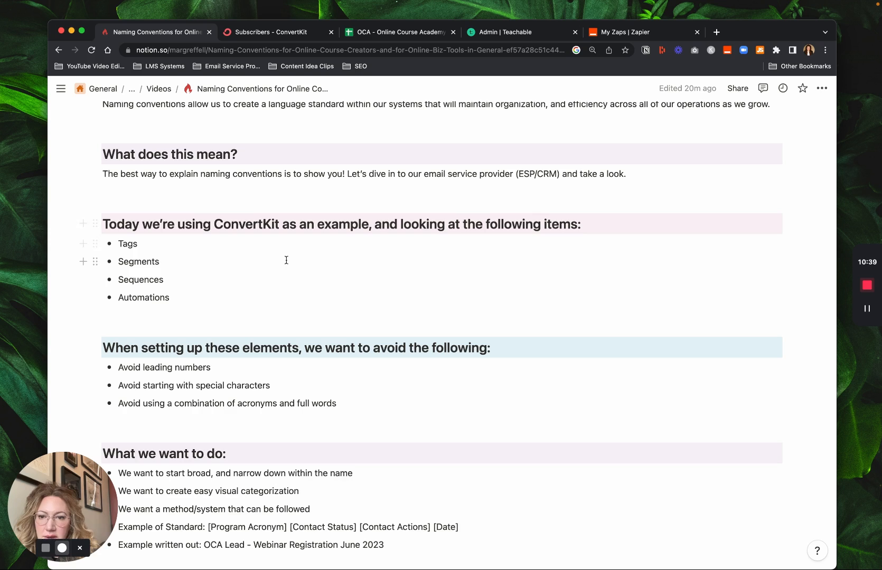
# - Review the Tags and Segments items on the Notion page and the list of naming practices to avoid
pyautogui.doubleClick(120, 242)
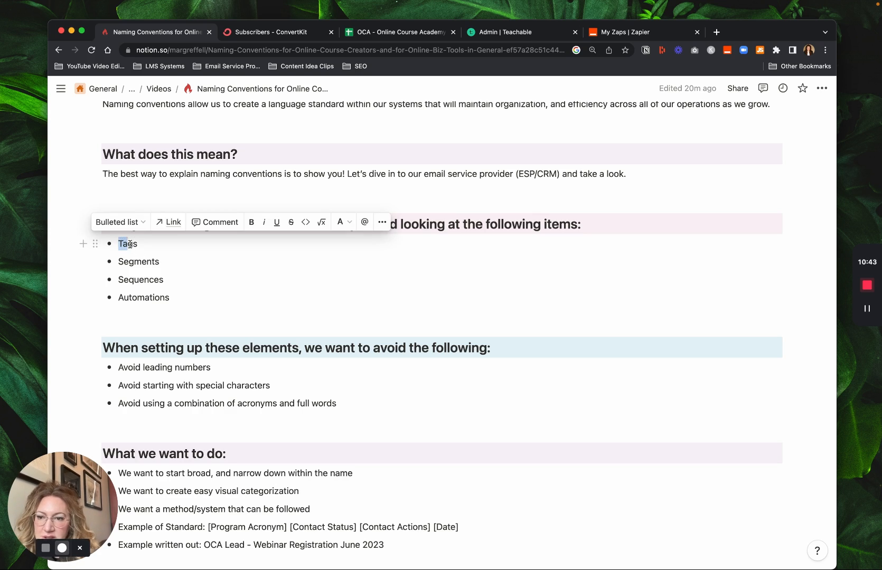
pyautogui.click(139, 246)
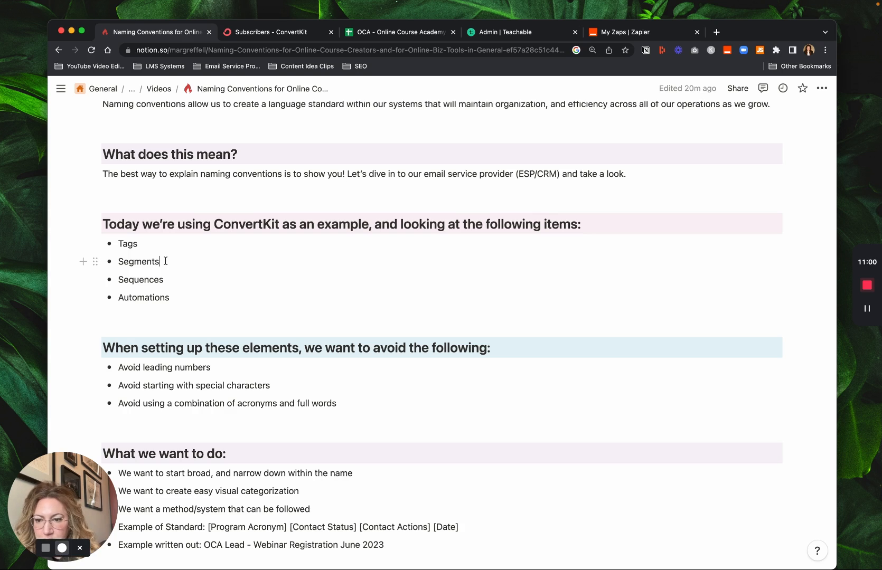
pyautogui.scroll(-5, 268, 346)
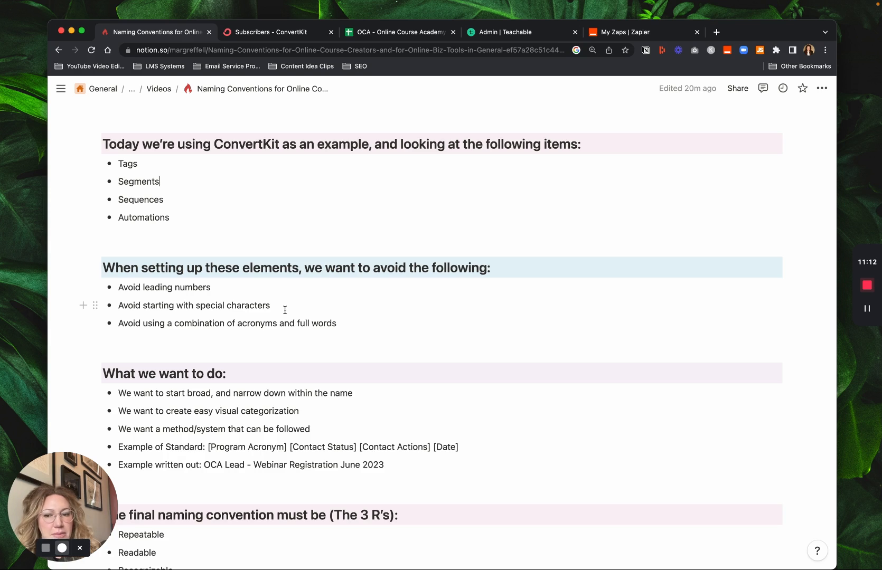
# - Switch to ConvertKit and re-examine the abbreviated "Onl CA" part of the open tag's name
pyautogui.click(254, 33)
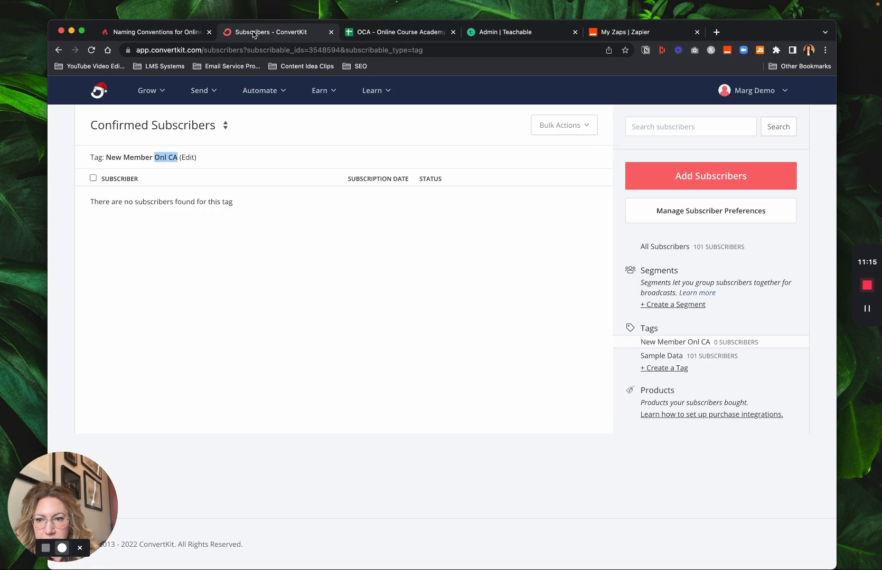
pyautogui.click(157, 157)
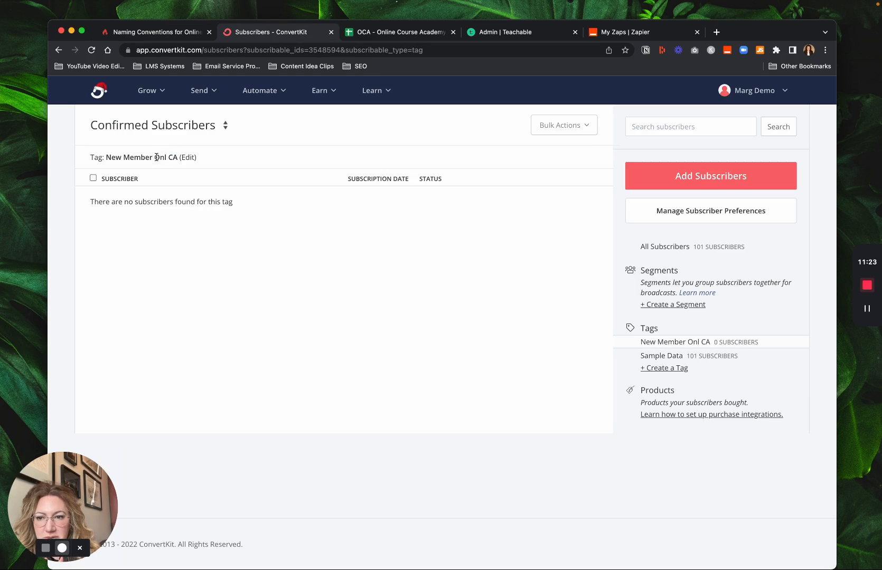
pyautogui.moveTo(156, 158); pyautogui.dragTo(181, 157)
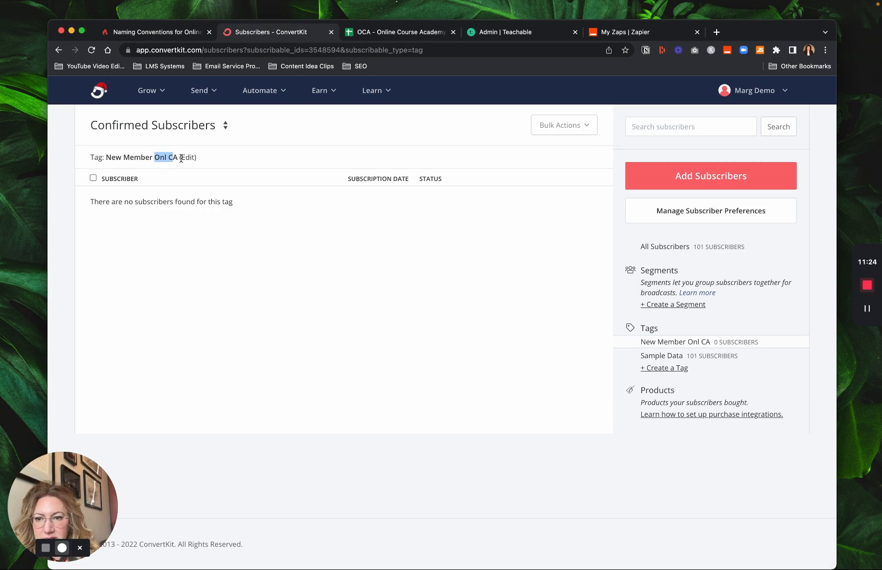
pyautogui.click(178, 158)
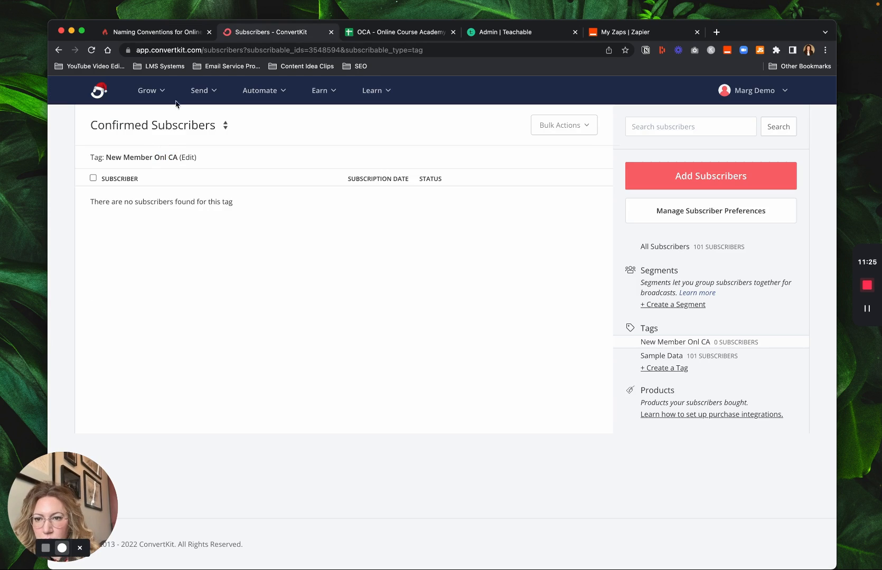
# - Review the naming guidelines in Notion, and open the "OCA - Online Course Academy Naming Conventions" spreadsheet in Google Sheets
pyautogui.click(165, 34)
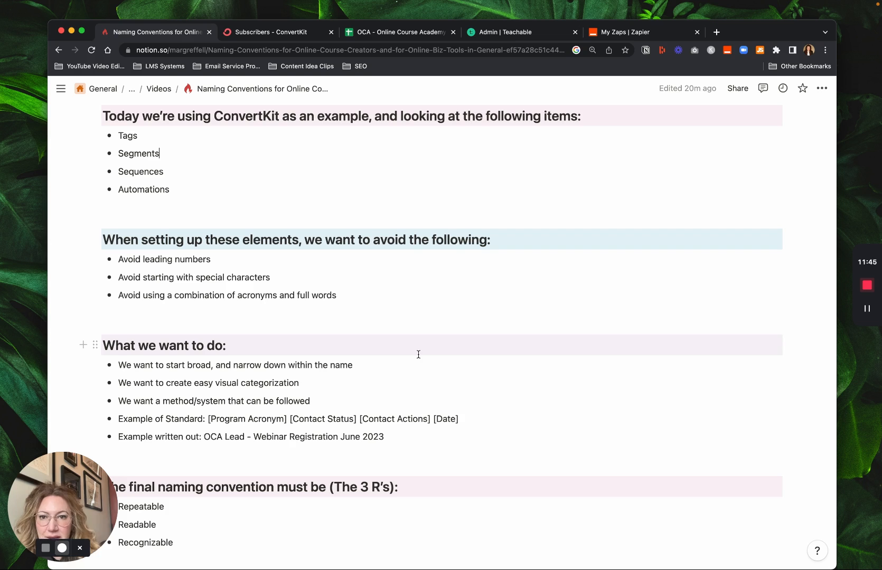
pyautogui.click(411, 33)
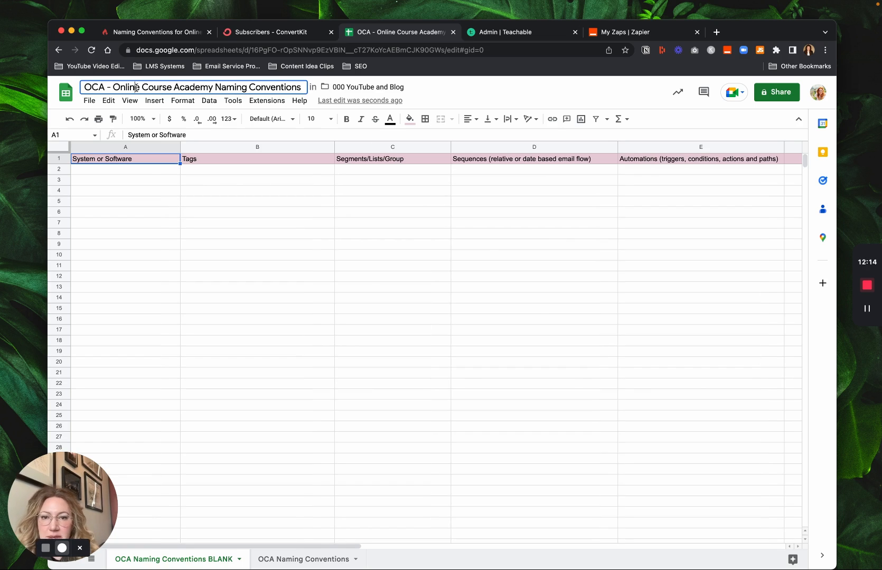
pyautogui.click(165, 312)
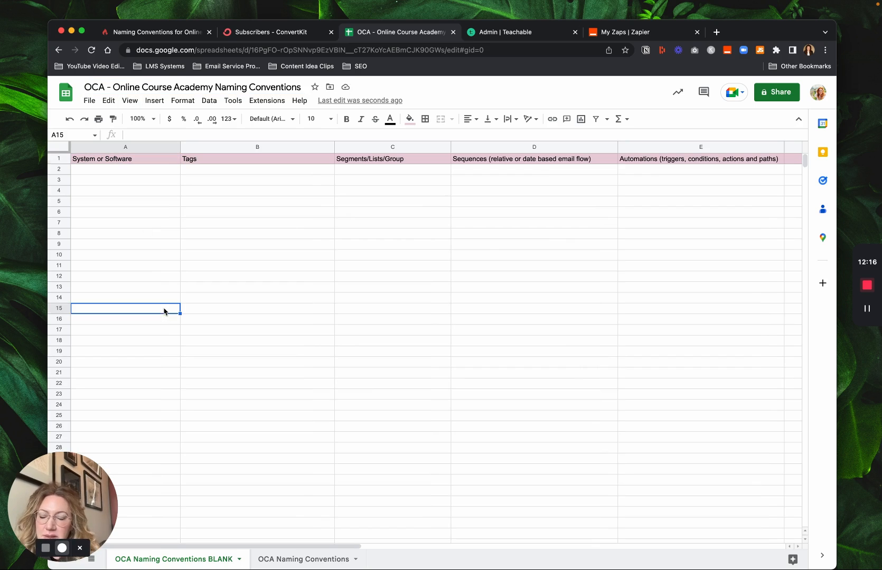
# - List ConvertKit in A2 and Active Campaign in A3 under the System or Software header
pyautogui.click(164, 164)
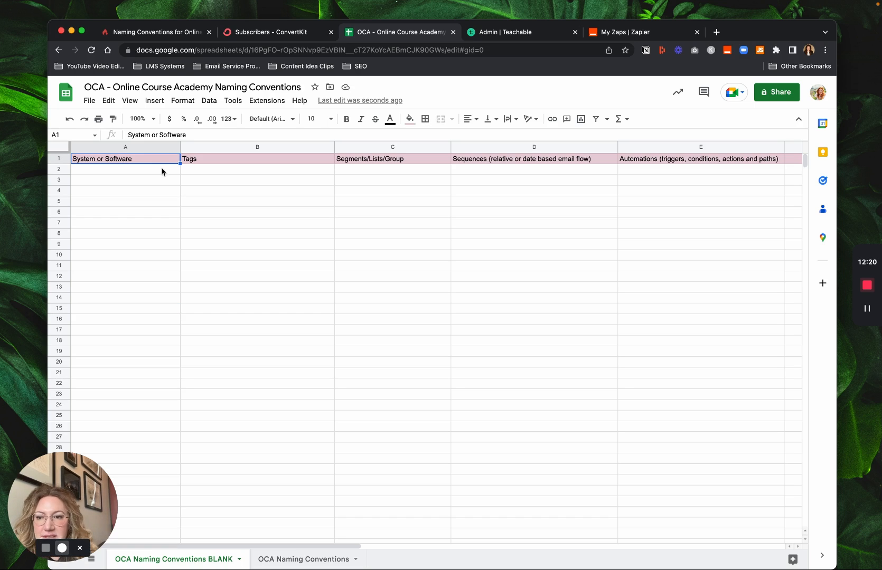
pyautogui.click(161, 170)
pyautogui.write('ConvertKit')
pyautogui.click(149, 225)
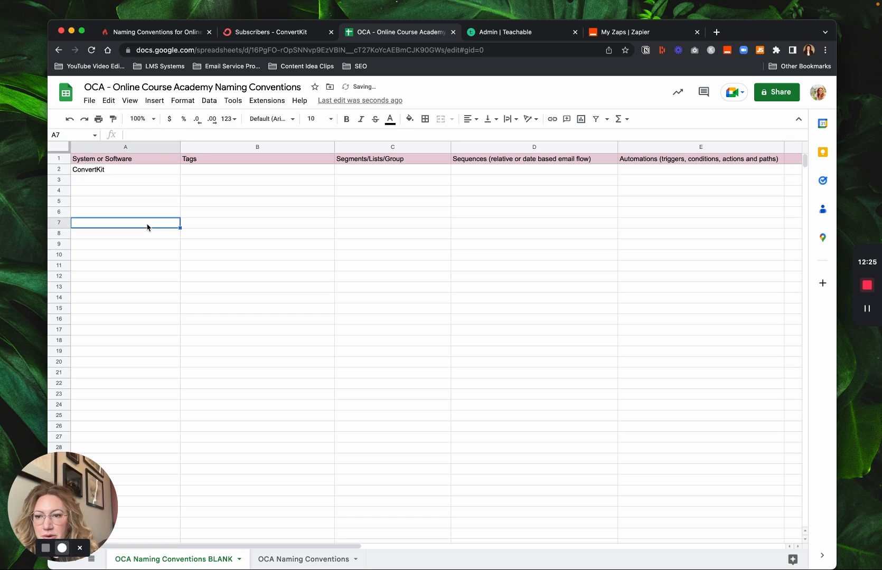
pyautogui.doubleClick(150, 181)
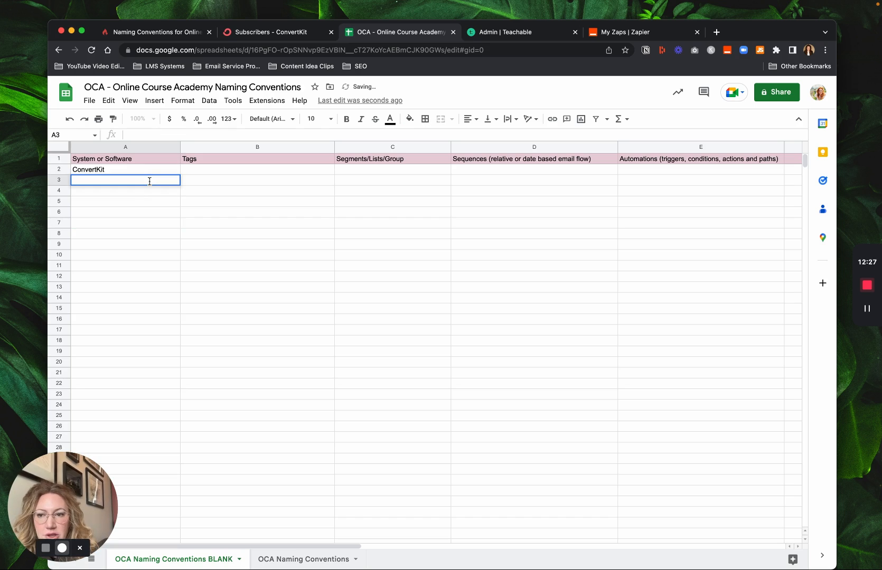
pyautogui.write('Active ampaign')
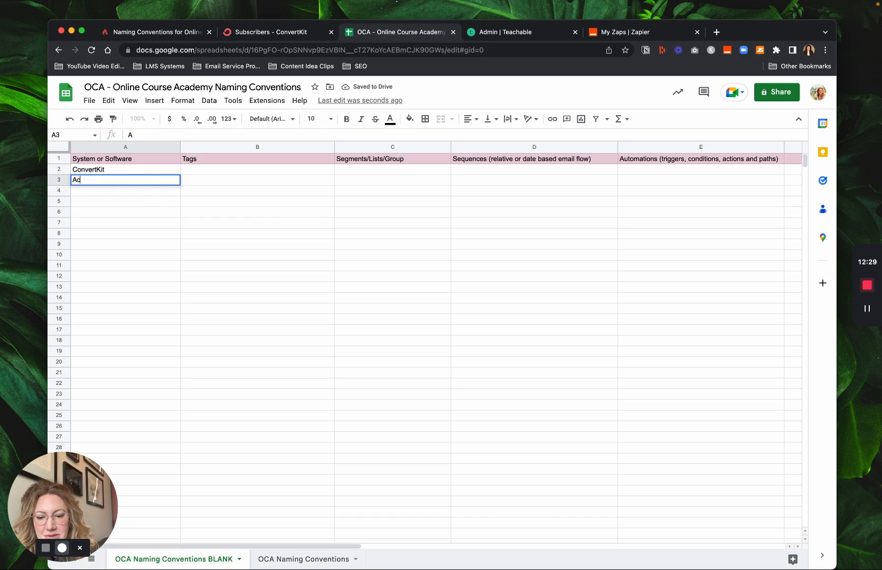
pyautogui.click(92, 180)
pyautogui.write('C')
pyautogui.click(120, 256)
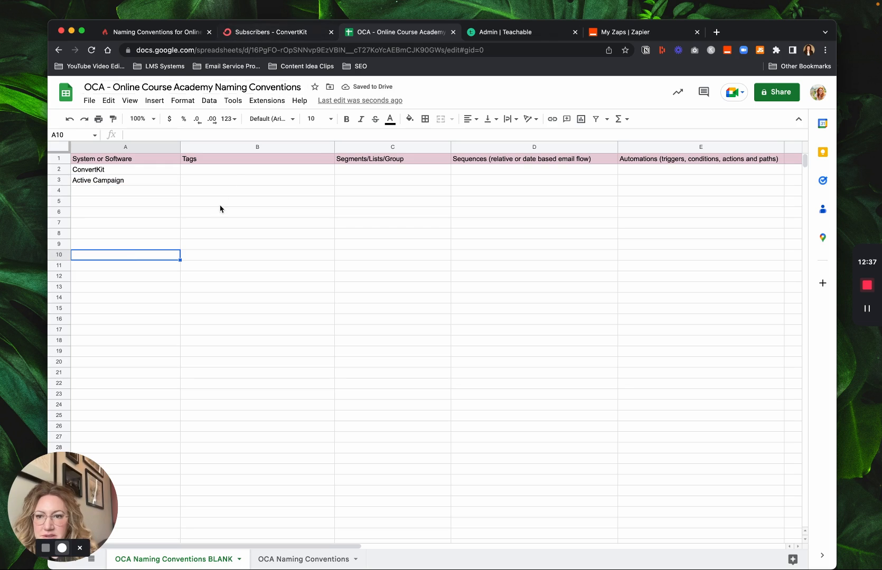
# - Review the Tags, Segments/Lists/Group, Sequences and Automations column headers of the blank naming sheet
pyautogui.click(233, 170)
pyautogui.press('Up')
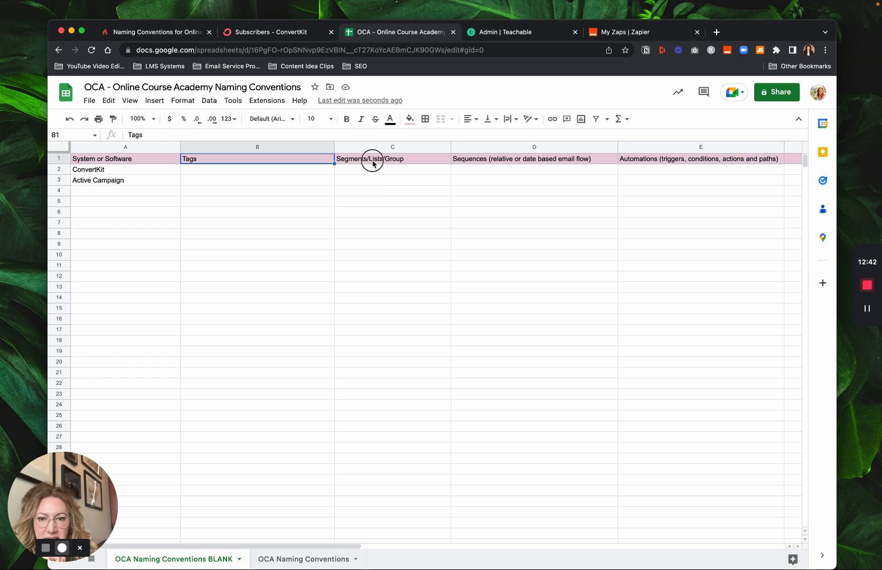
pyautogui.click(372, 164)
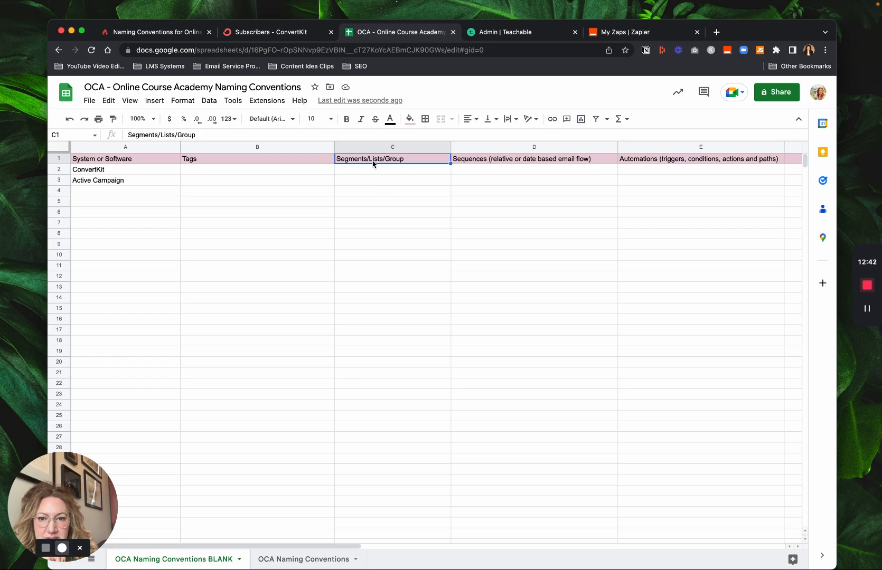
pyautogui.click(479, 162)
pyautogui.hscroll(2, 517, 184)
pyautogui.click(564, 160)
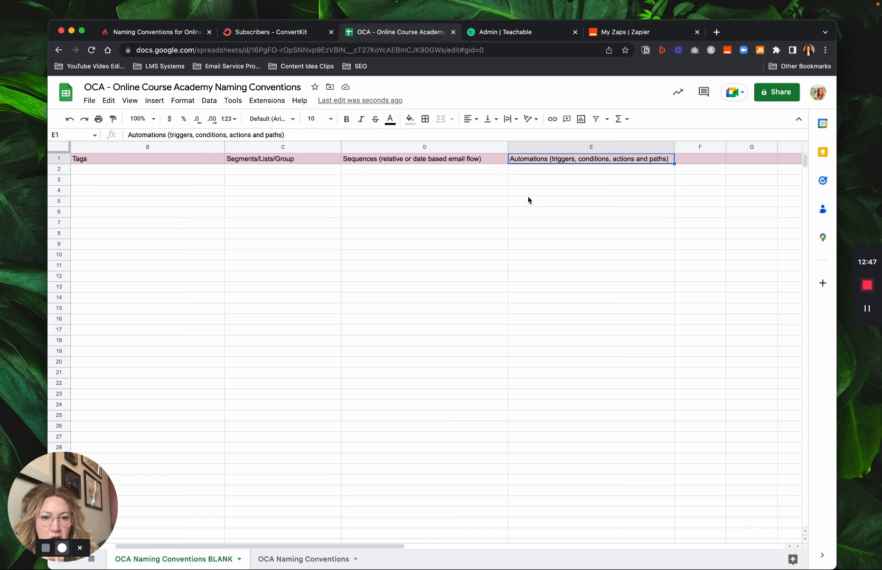
pyautogui.hscroll(-2, 496, 229)
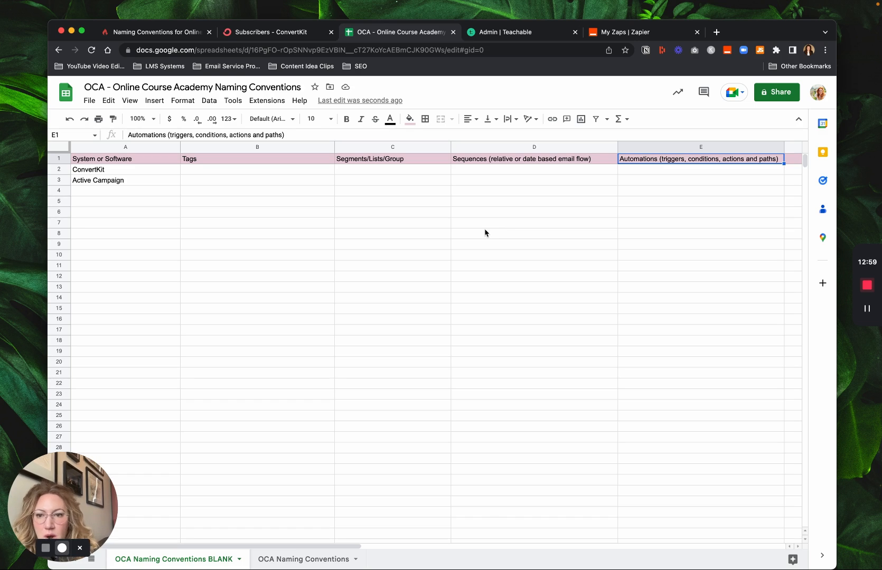
pyautogui.click(211, 164)
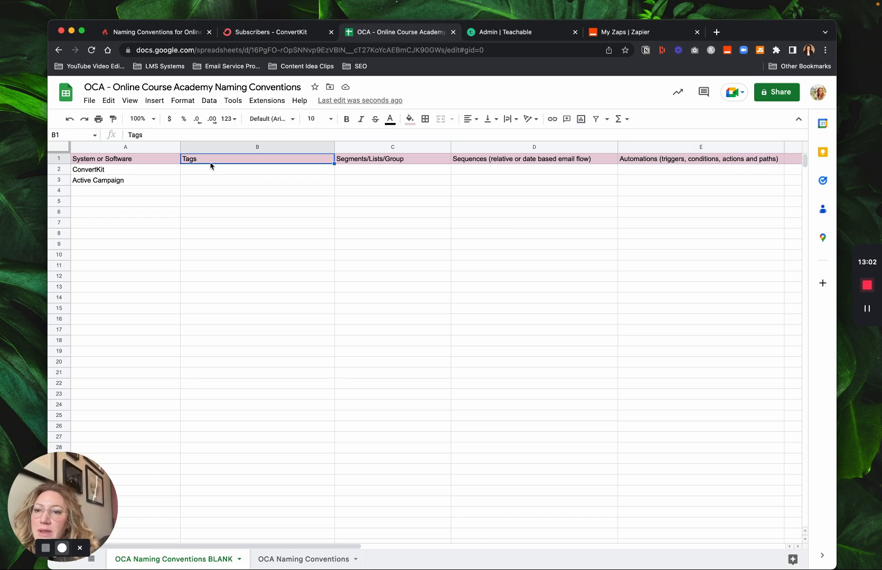
# - Switch to ConvertKit to re-check the open tag's full name, and return to the naming conventions spreadsheet in Google Sheets
pyautogui.click(275, 33)
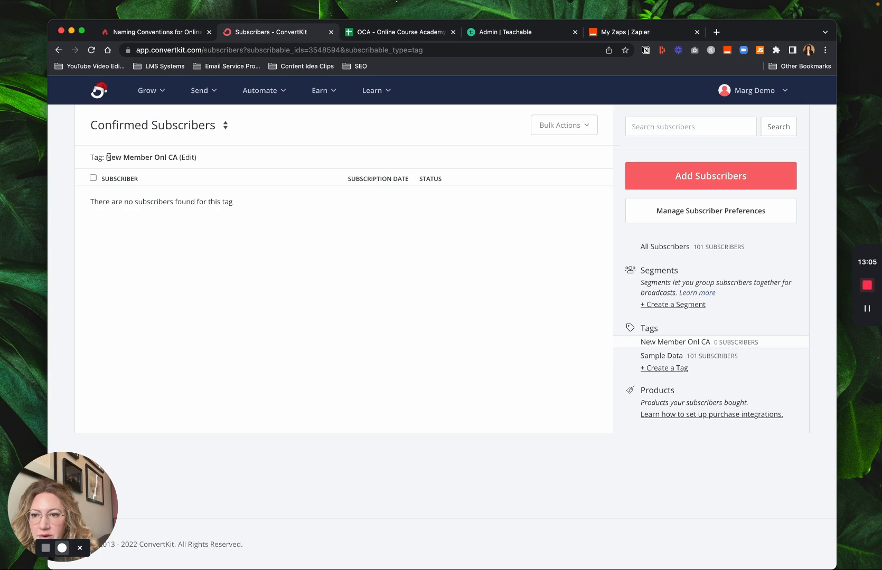
pyautogui.moveTo(106, 157); pyautogui.dragTo(176, 159)
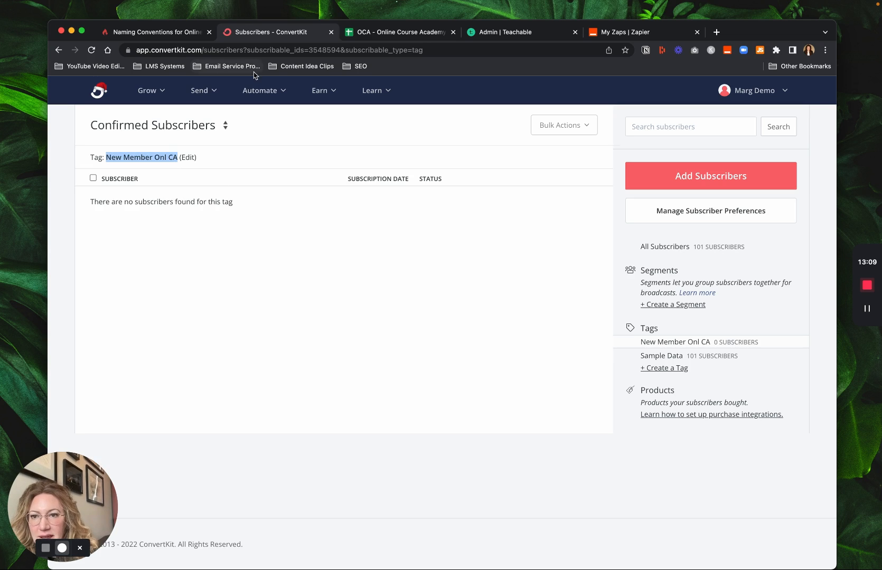
pyautogui.click(155, 32)
pyautogui.click(267, 32)
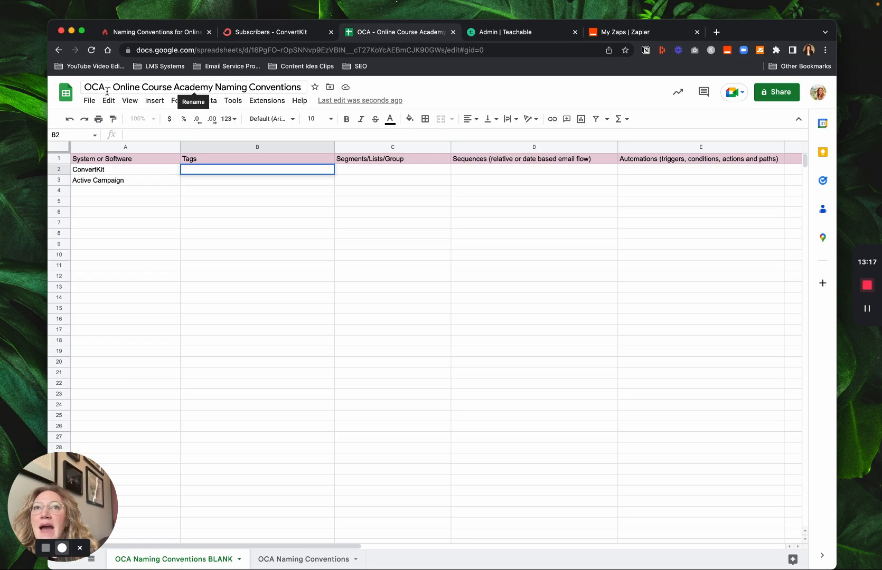
# - Examine the "OCA" abbreviation and the words "Online Course Academy" in the spreadsheet's title
pyautogui.click(107, 90)
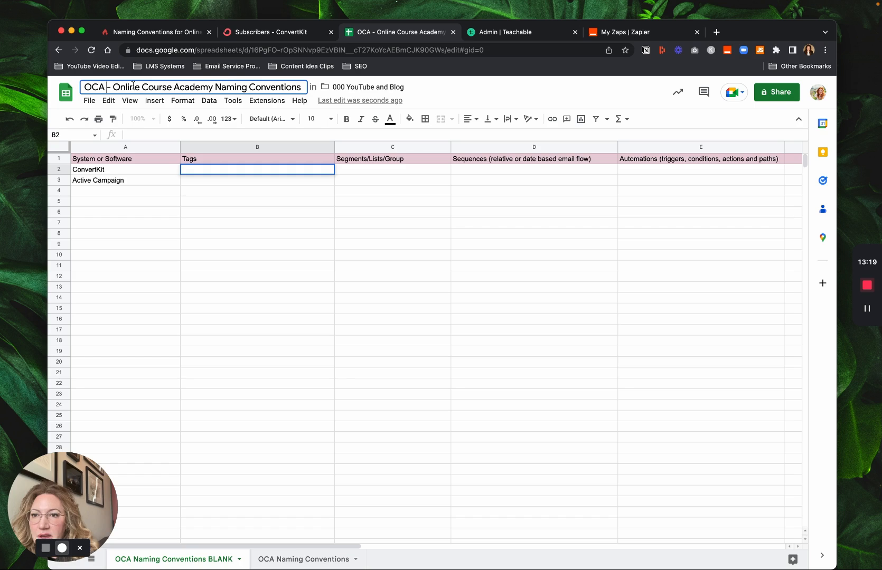
pyautogui.moveTo(114, 87); pyautogui.dragTo(213, 89)
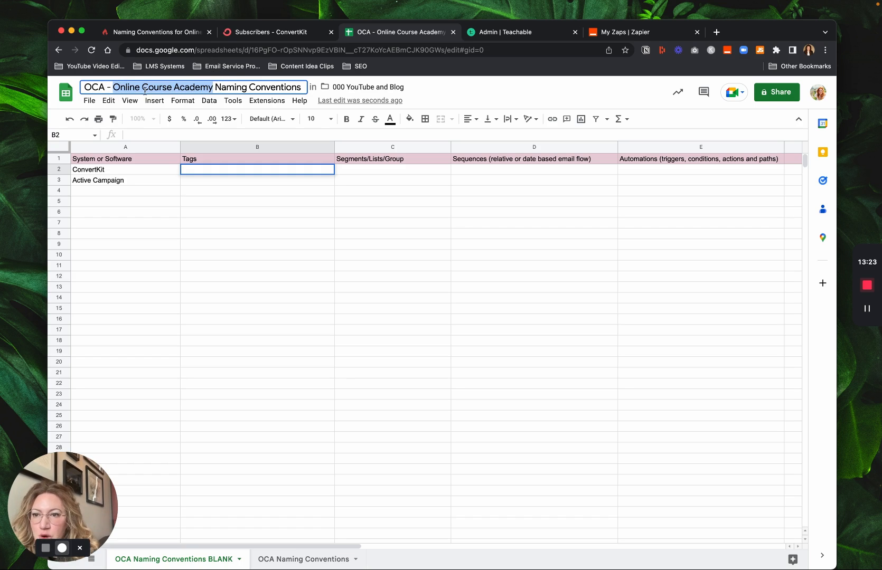
pyautogui.click(99, 92)
# - Enter "OCA Member 2023" as the ConvertKit tag name in cell B2
pyautogui.doubleClick(221, 166)
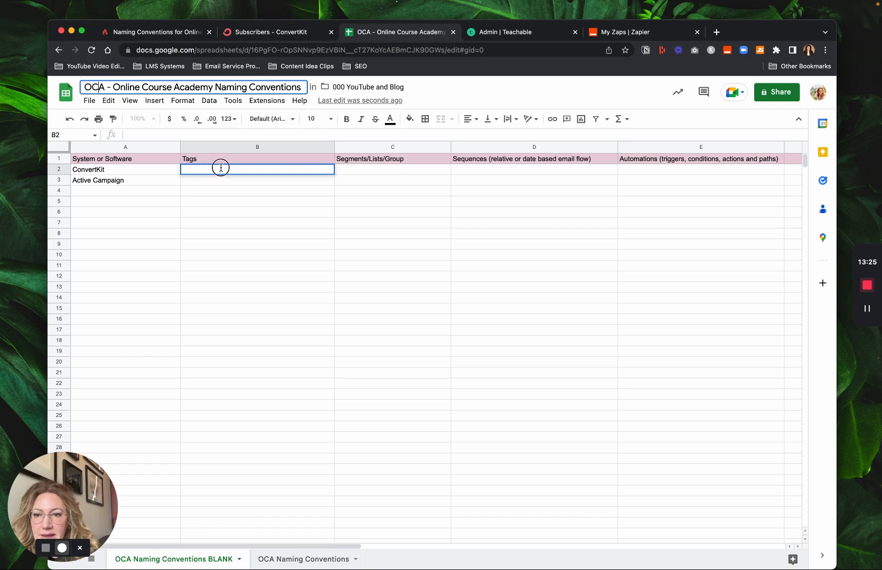
pyautogui.write('OCA')
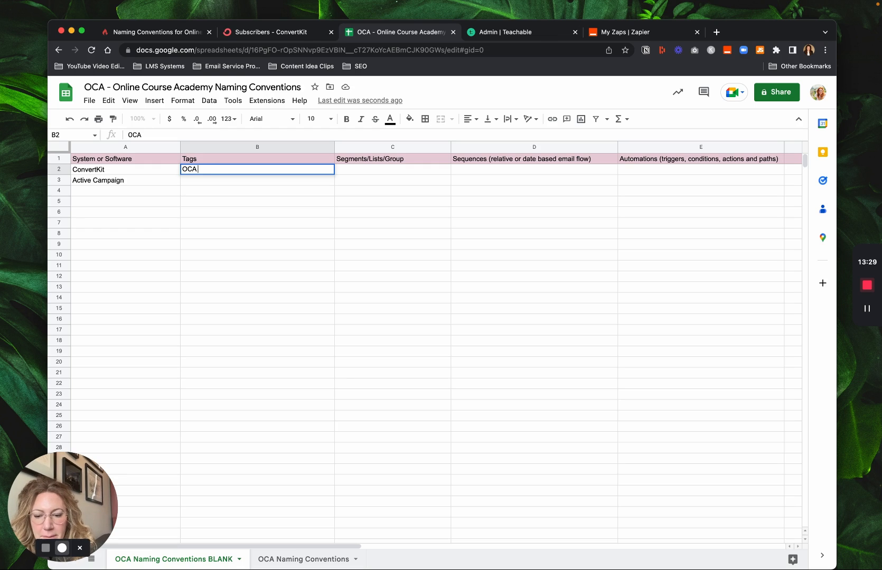
pyautogui.write(' Member ')
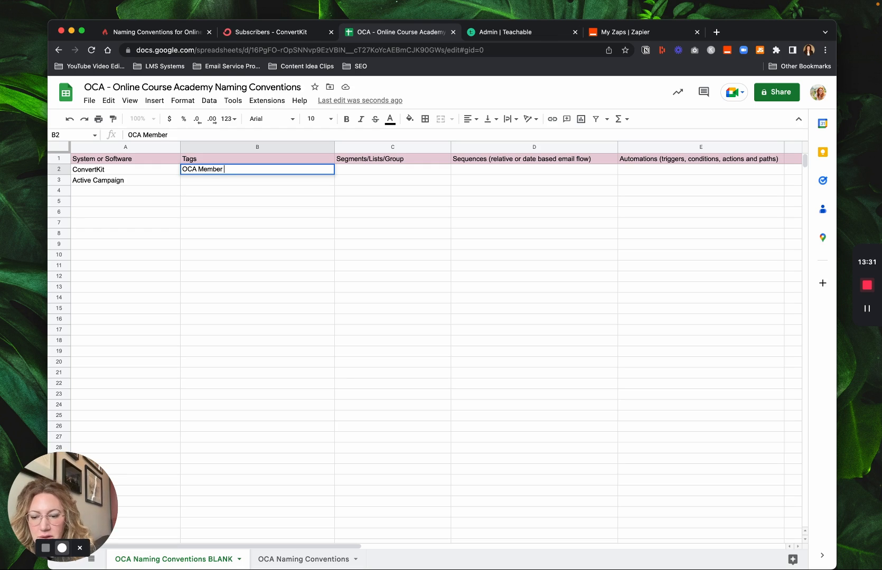
pyautogui.write('2023')
pyautogui.click(246, 281)
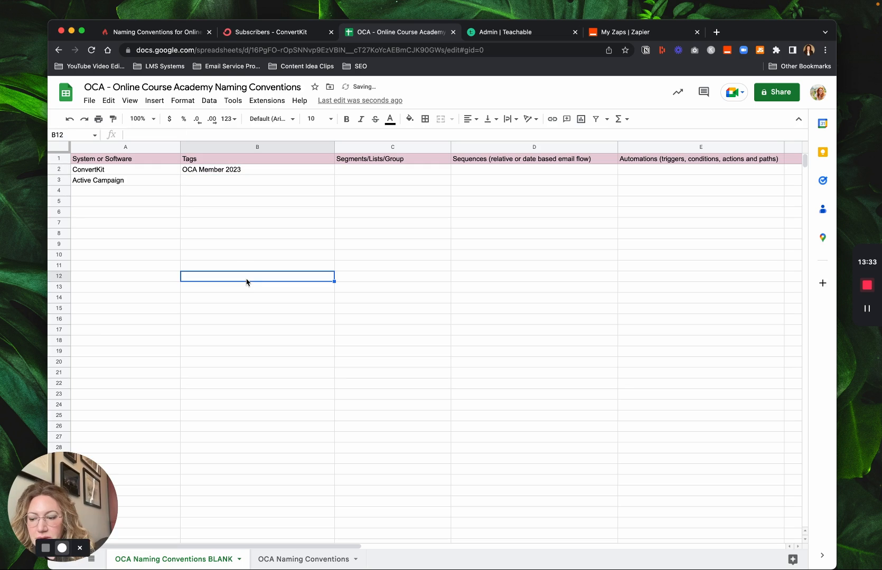
pyautogui.click(258, 215)
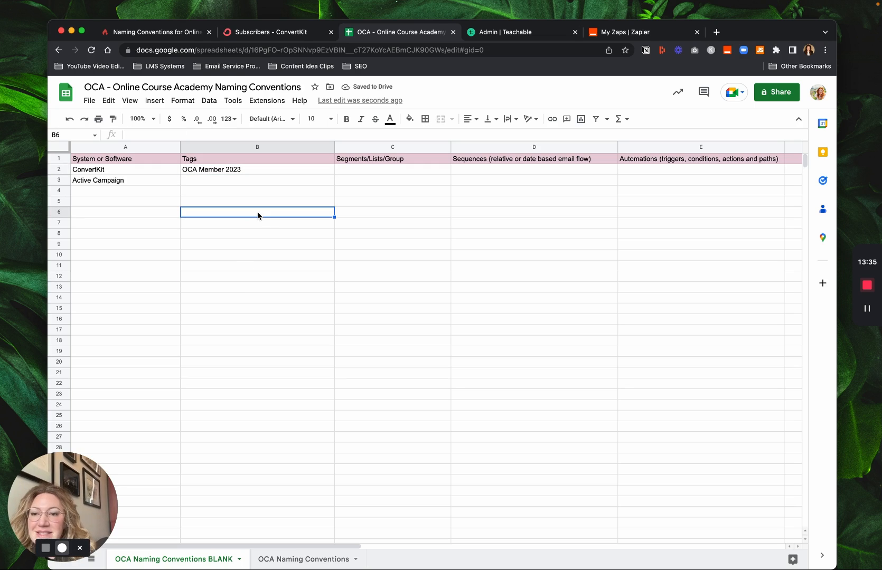
# - Add the month to the tag name in B2 so it reads "OCA Member June 2023"
pyautogui.click(209, 172)
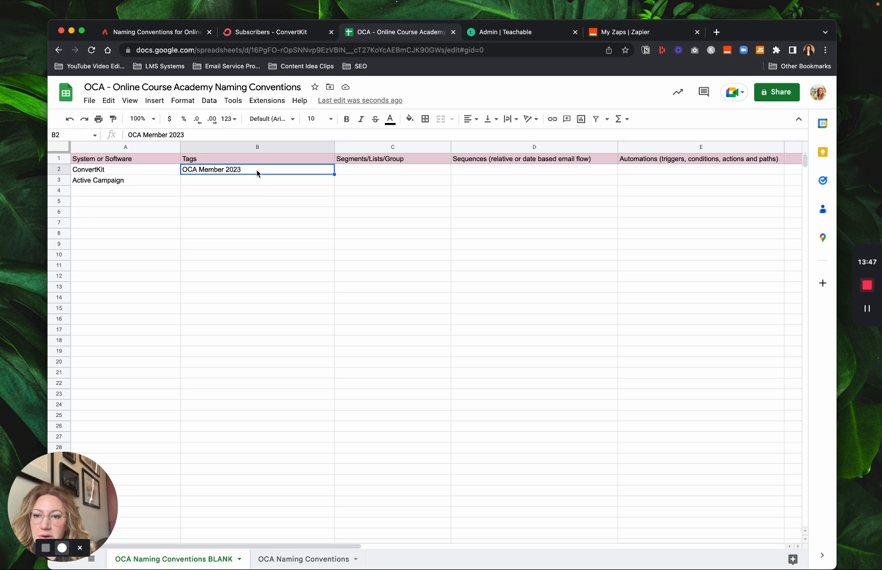
pyautogui.tripleClick(227, 169)
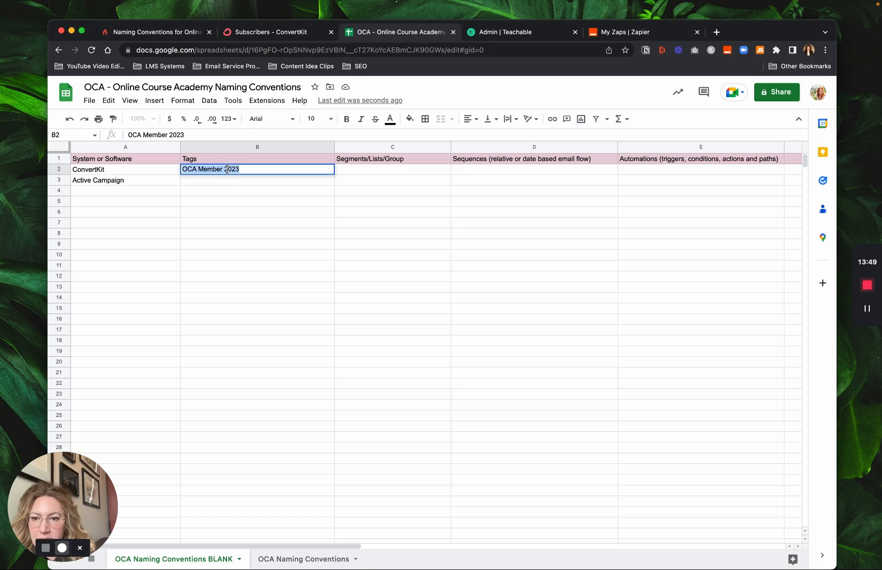
pyautogui.click(227, 169)
pyautogui.write('Jun')
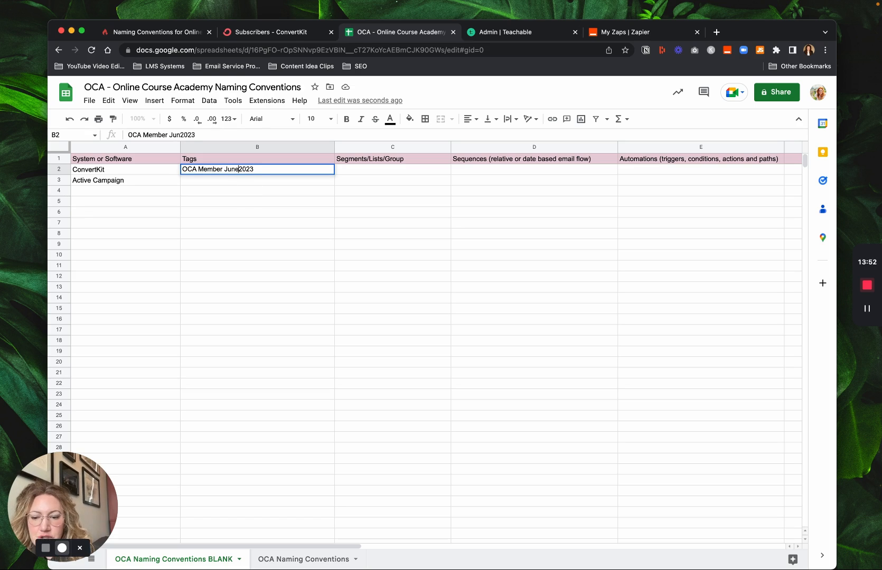
pyautogui.write('e')
pyautogui.click(285, 276)
# - Enter "OCA Lead 2023" as the tag name in cell B3, in the Active Campaign row
pyautogui.doubleClick(243, 180)
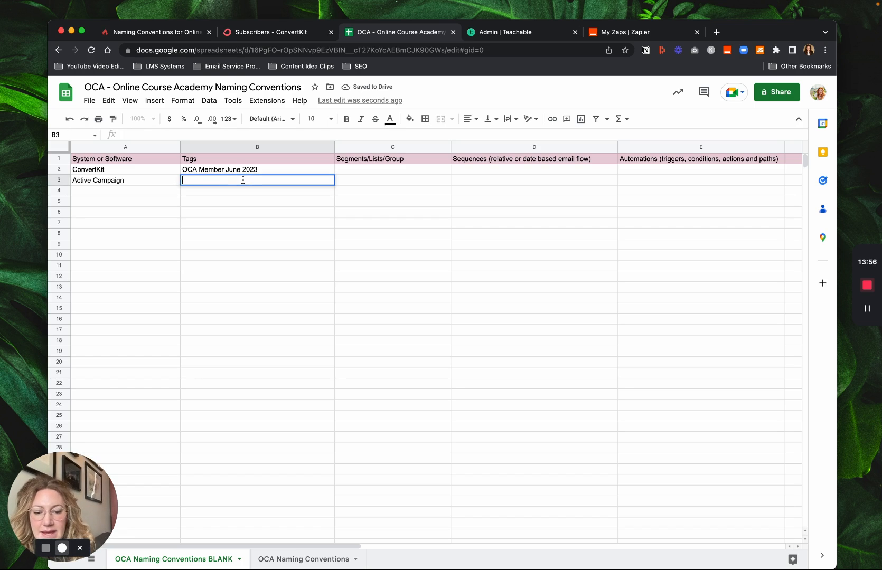
pyautogui.write('OCA')
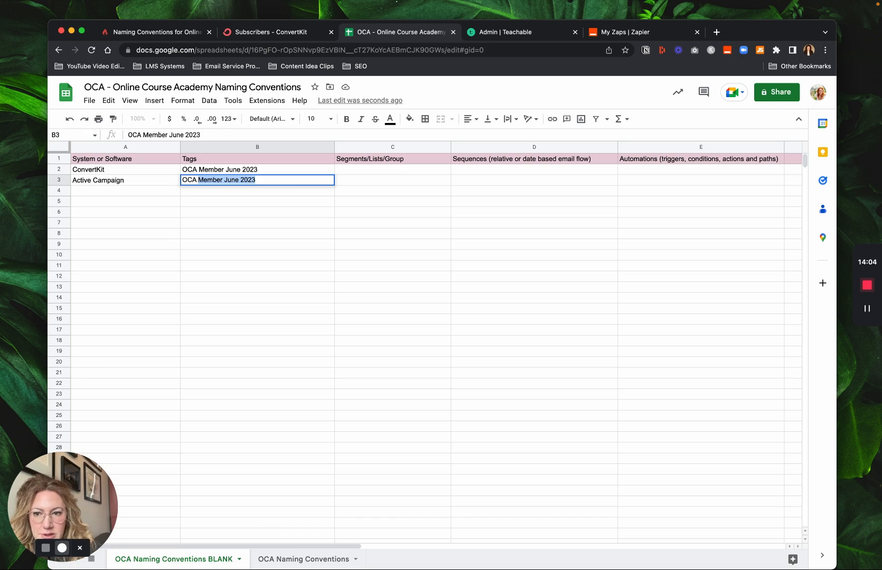
pyautogui.write('Lead')
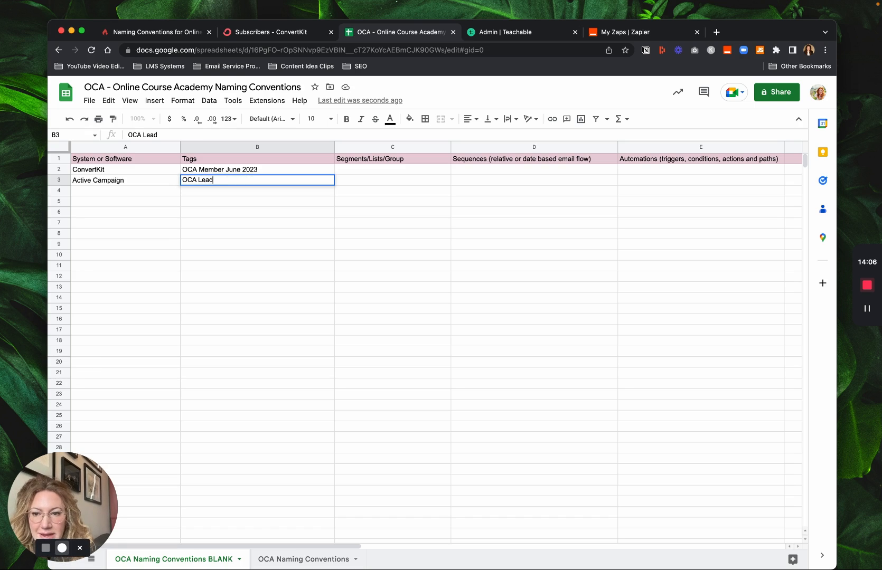
pyautogui.write(' 2023')
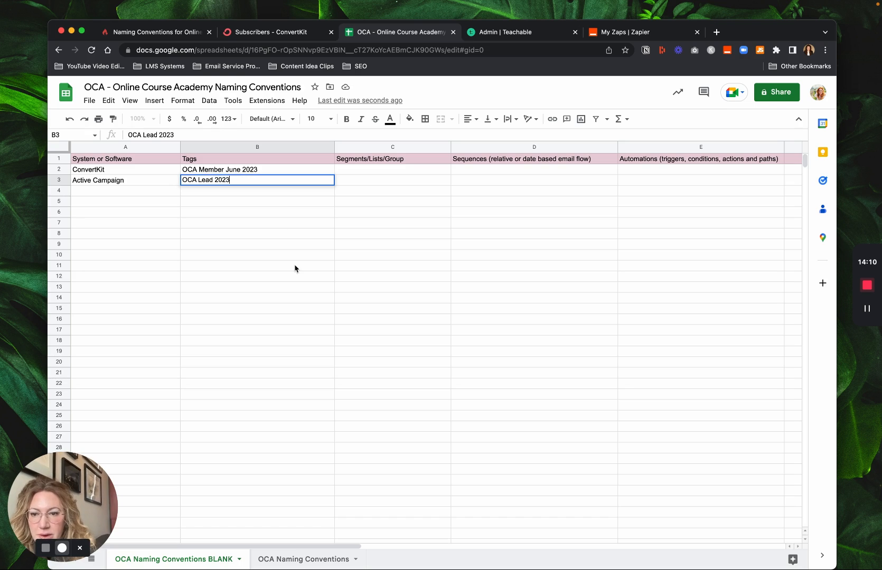
pyautogui.click(296, 266)
# - Enter "OCA Lead - Webinar Registration June 2023" as a tag name in cell B4
pyautogui.click(243, 192)
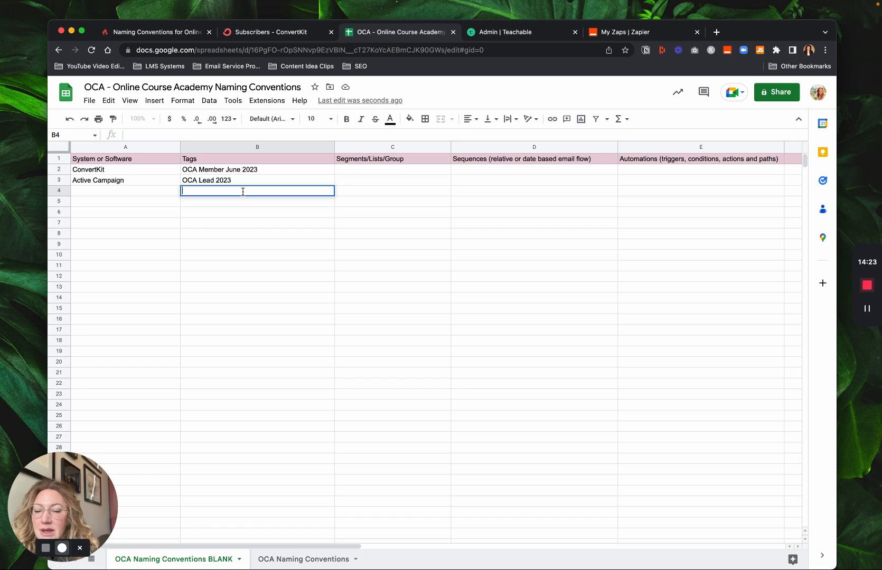
pyautogui.doubleClick(243, 191)
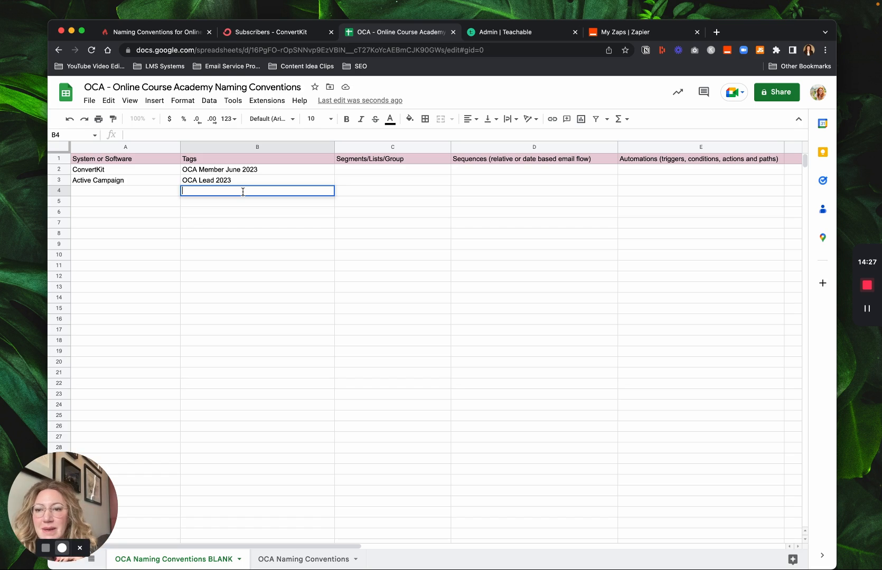
pyautogui.write('OC')
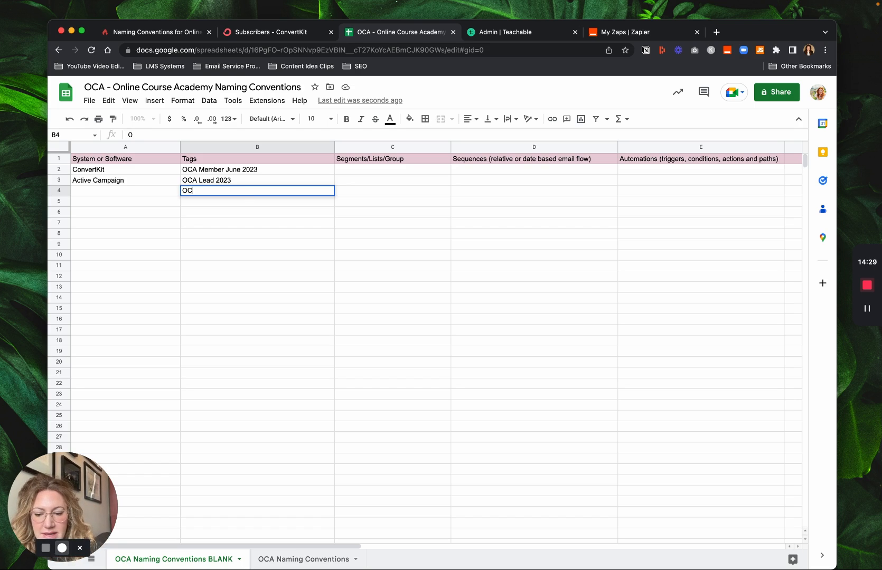
pyautogui.write('A Lead -')
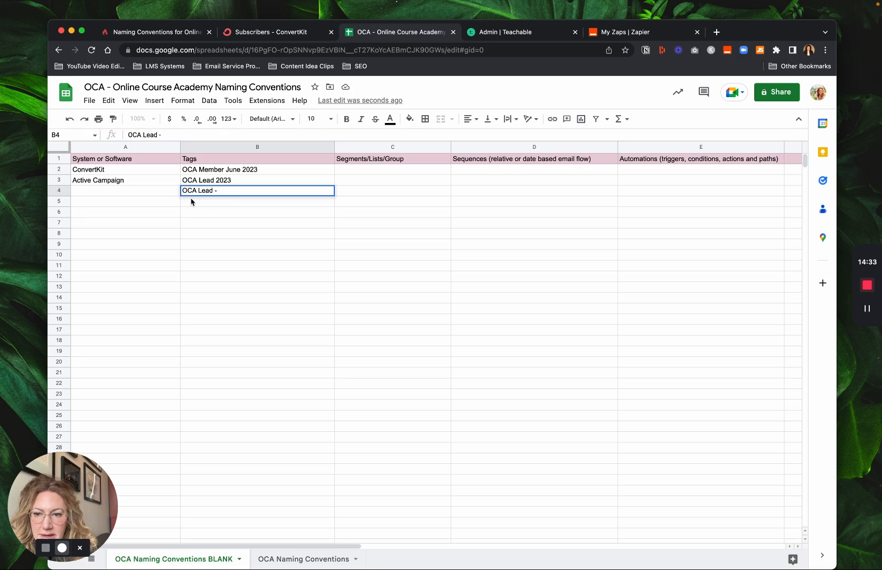
pyautogui.click(216, 192)
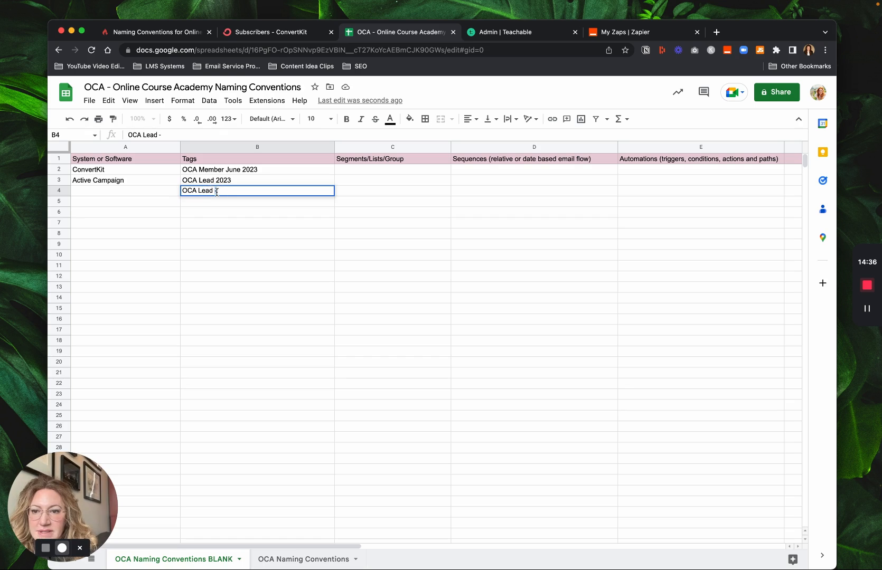
pyautogui.click(225, 192)
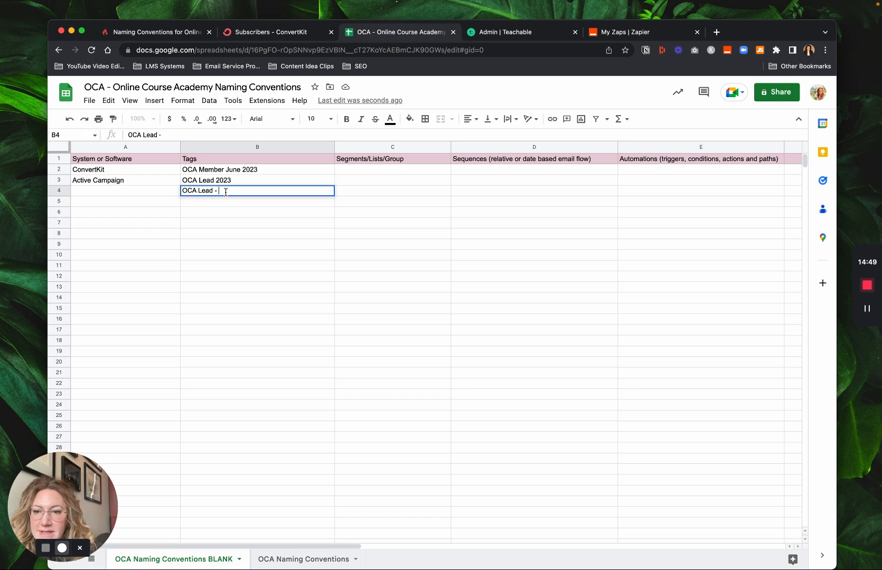
pyautogui.write('Webinar R')
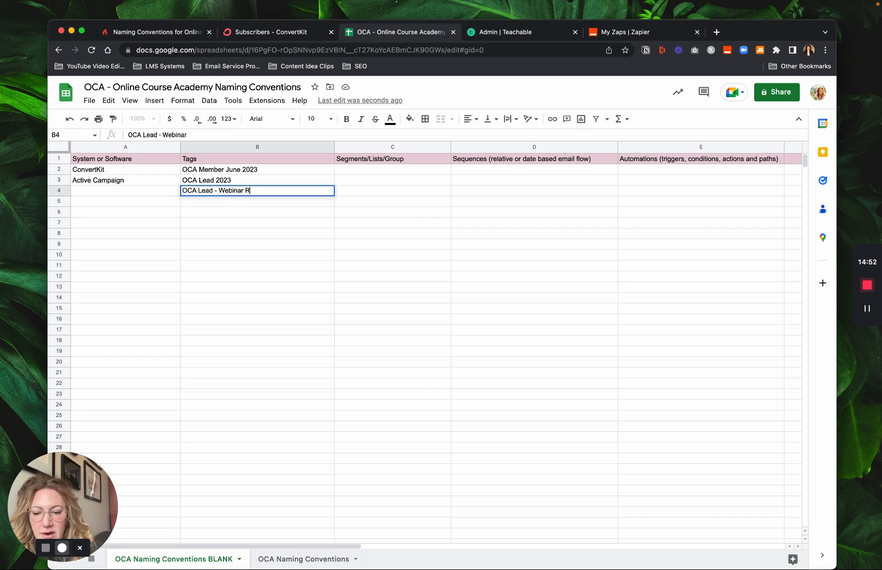
pyautogui.write('egistration')
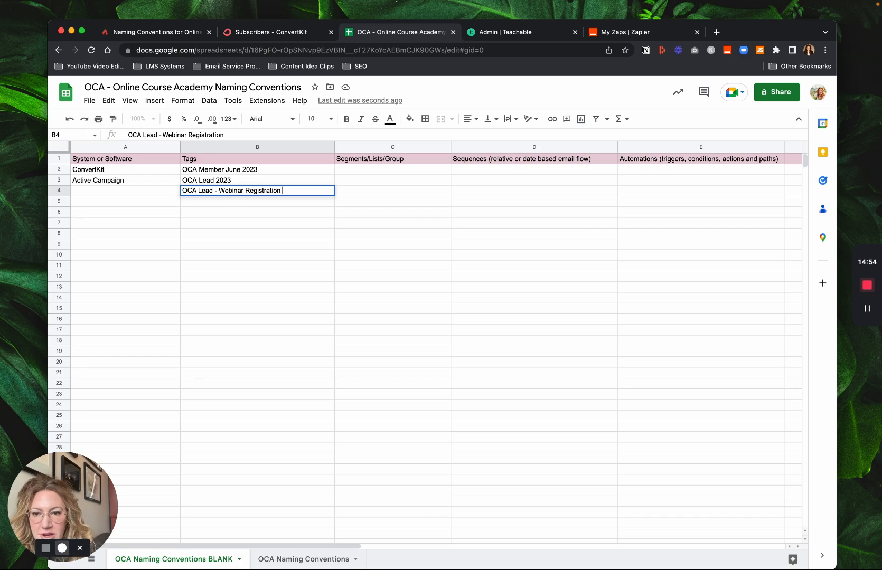
pyautogui.write(' Jun')
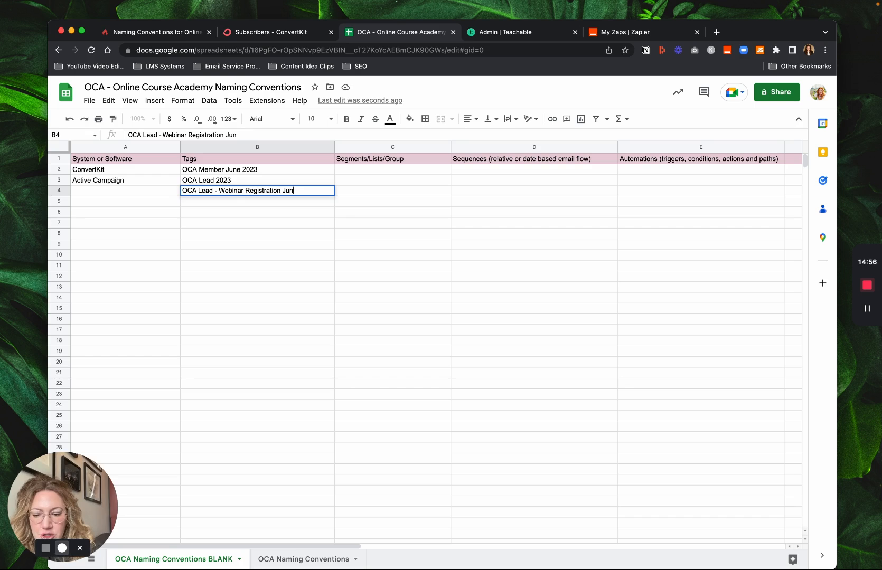
pyautogui.write('e 2023')
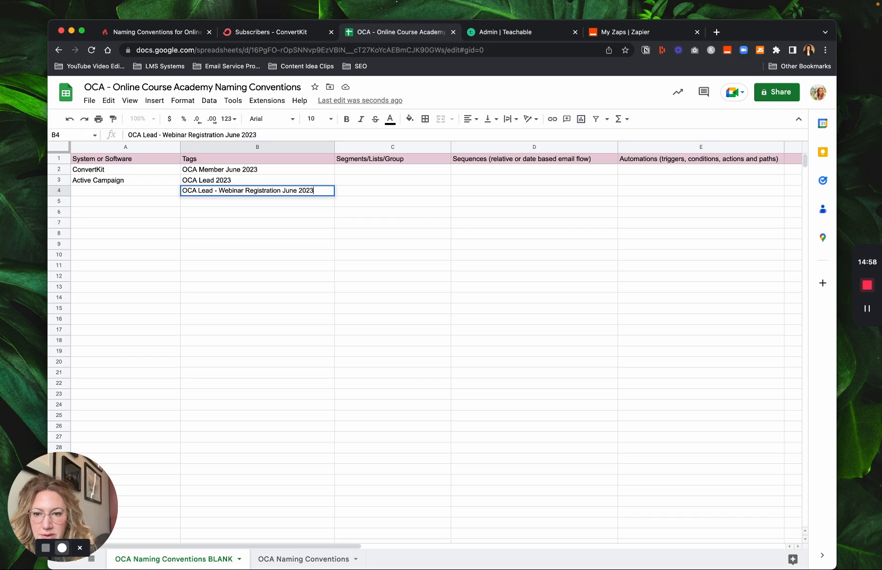
pyautogui.click(205, 246)
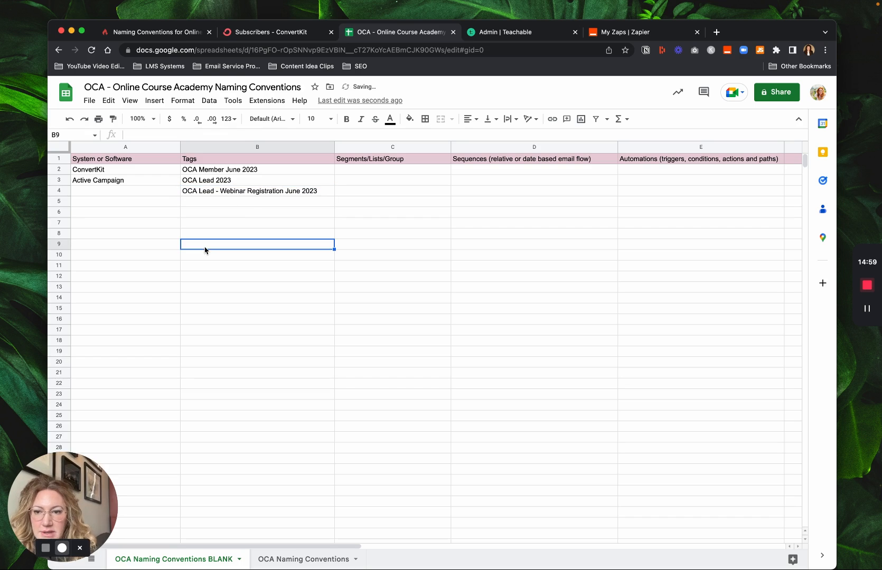
# - Duplicate the webinar registration tag into cell B5 and change it to "OCA Lead - Webinar Replay June 2023"
pyautogui.click(189, 193)
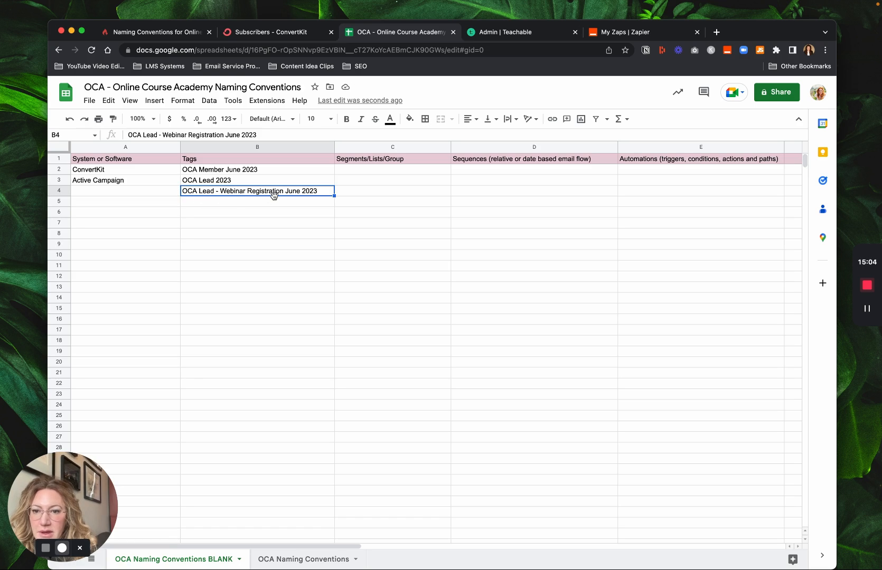
pyautogui.click(306, 202)
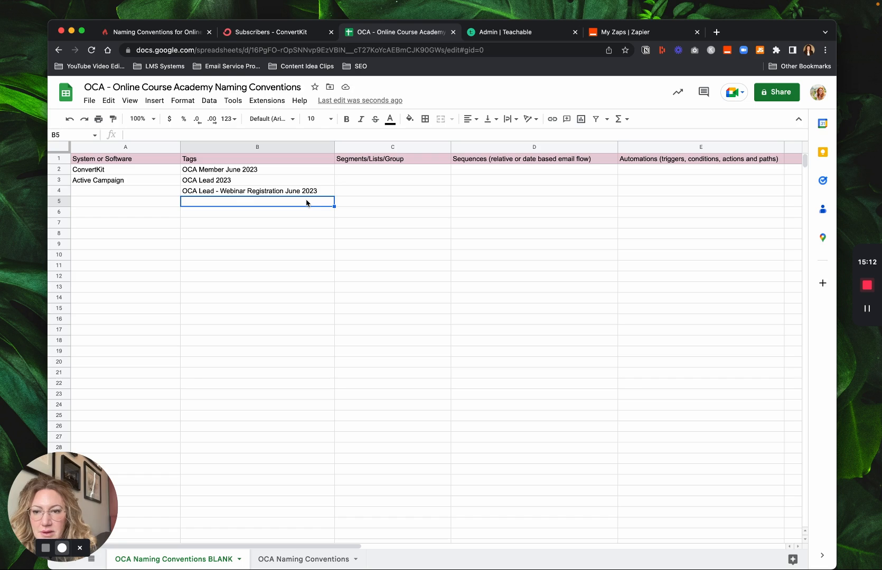
pyautogui.write('OCA Lead - Webinar Registration June 2023')
pyautogui.doubleClick(222, 201)
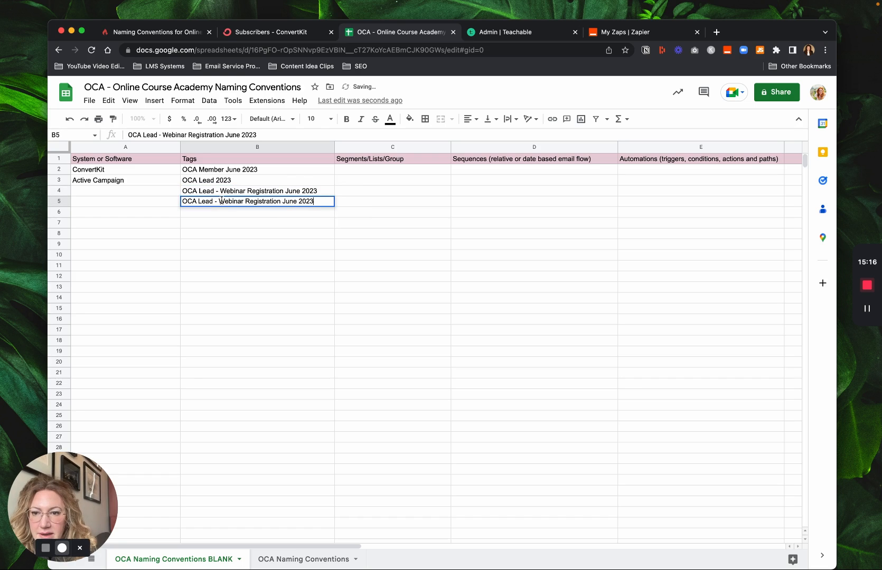
pyautogui.moveTo(219, 200); pyautogui.dragTo(246, 205)
pyautogui.click(278, 199)
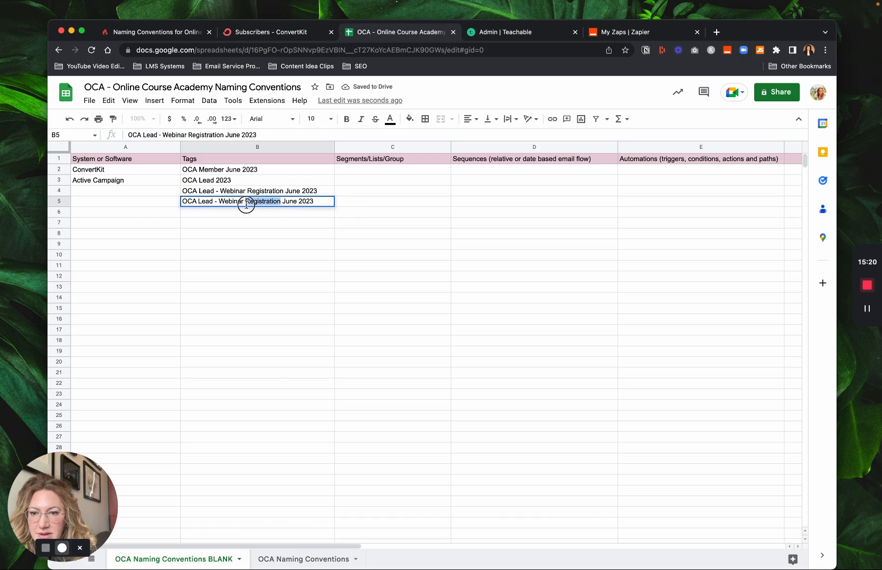
pyautogui.write('Replay')
pyautogui.press('Return')
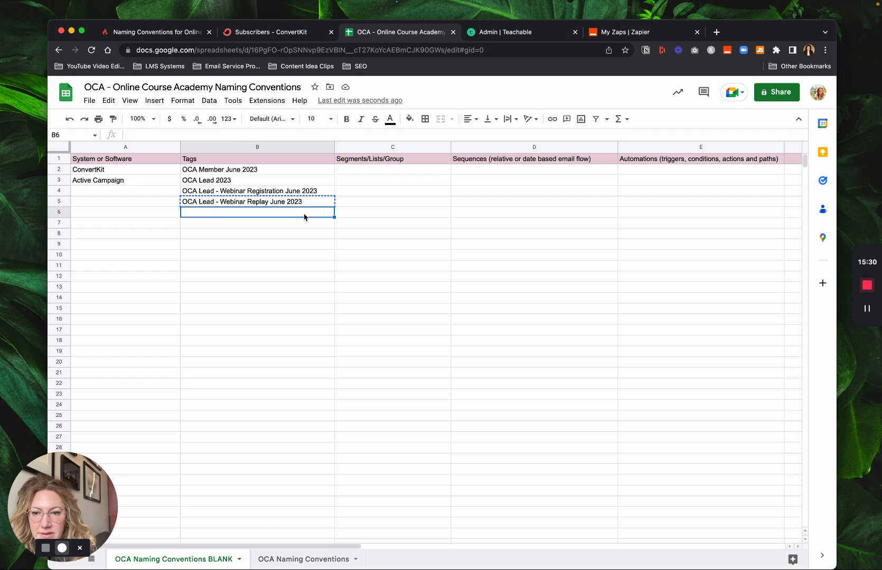
# - Duplicate the webinar replay tag into cell B6 and change it to "OCA Lead - Webinar Attended June 2023"
pyautogui.write('OCA Lead - Webinar Replay June 2023')
pyautogui.doubleClick(268, 212)
pyautogui.press('BackSpace')
pyautogui.press('BackSpace')
pyautogui.press('BackSpace')
pyautogui.press('BackSpace')
pyautogui.press('BackSpace')
pyautogui.press('BackSpace')
pyautogui.press('BackSpace')
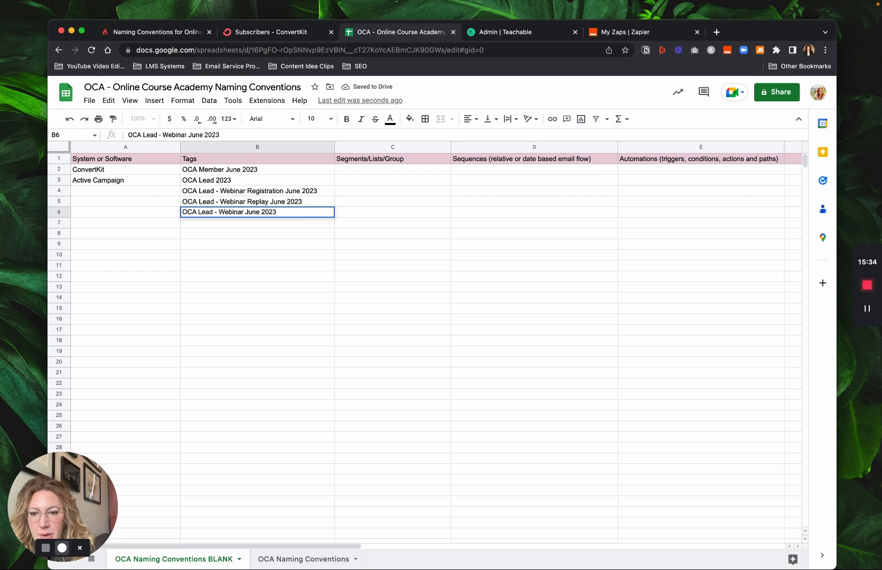
pyautogui.write('A')
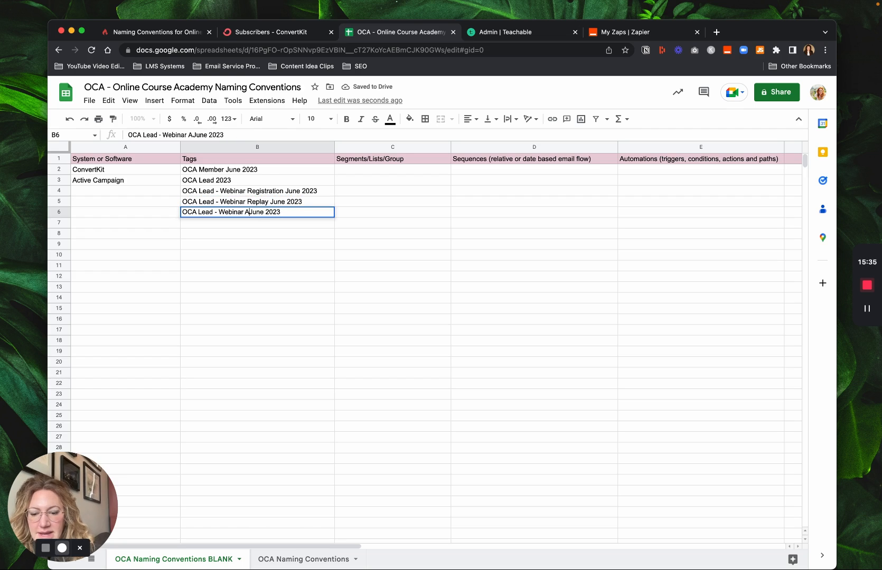
pyautogui.write('ttended')
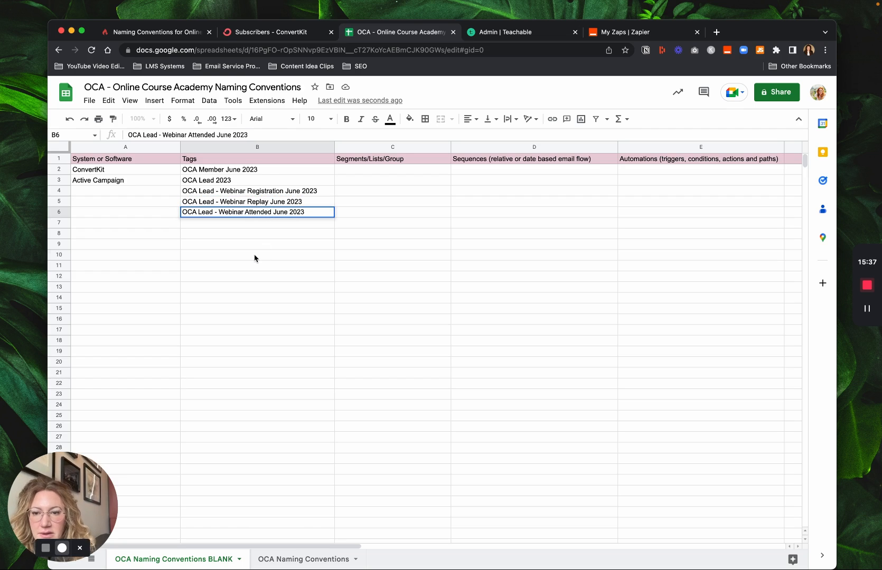
pyautogui.click(254, 258)
# - Compare the webinar registration, replay and attended tag names in cells B4 to B6
pyautogui.click(254, 192)
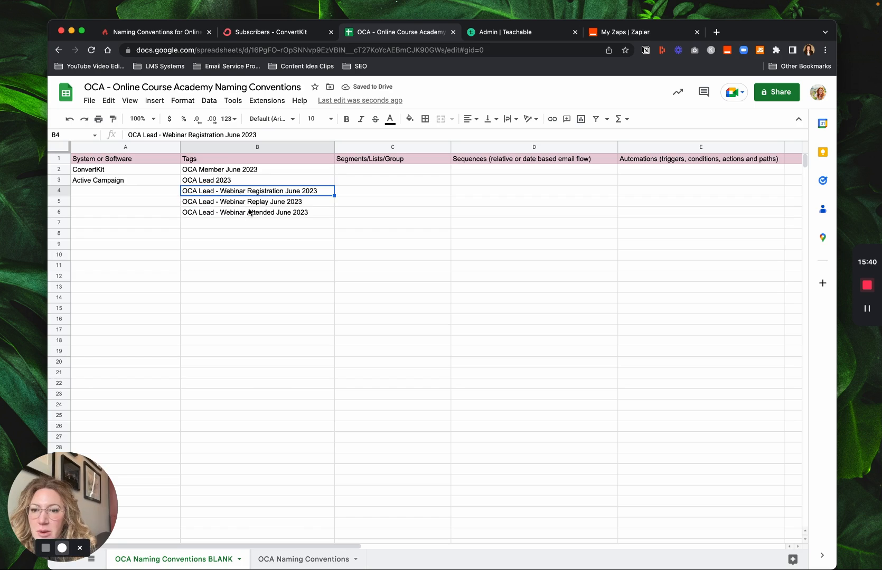
pyautogui.click(250, 215)
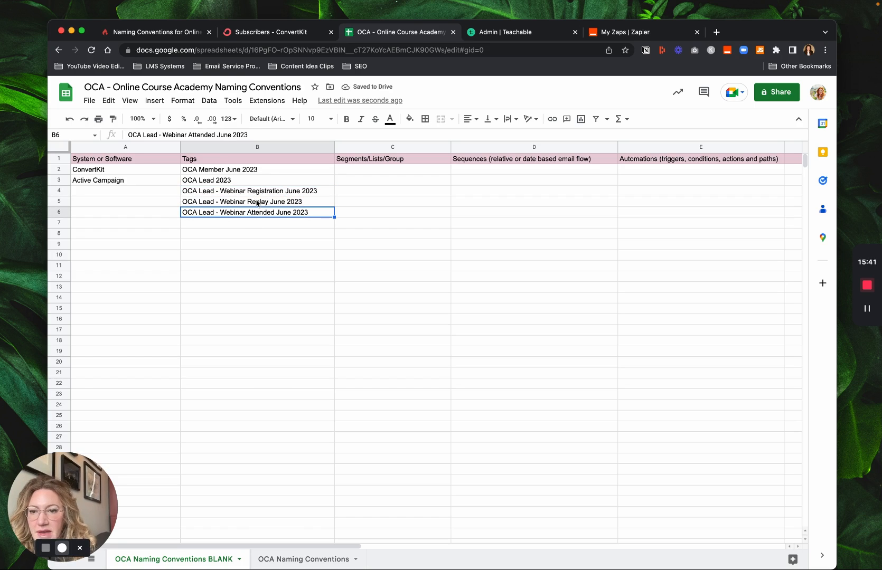
pyautogui.click(257, 203)
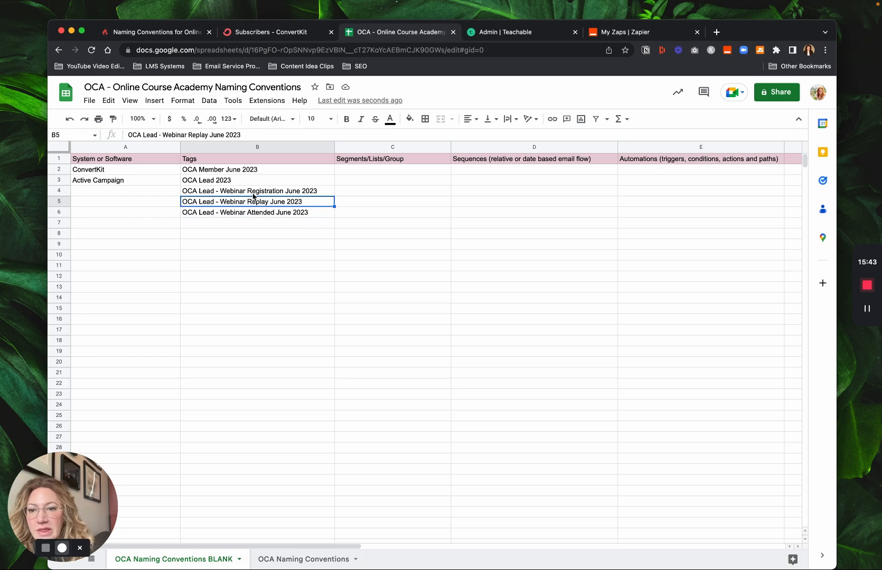
pyautogui.click(252, 193)
pyautogui.click(251, 216)
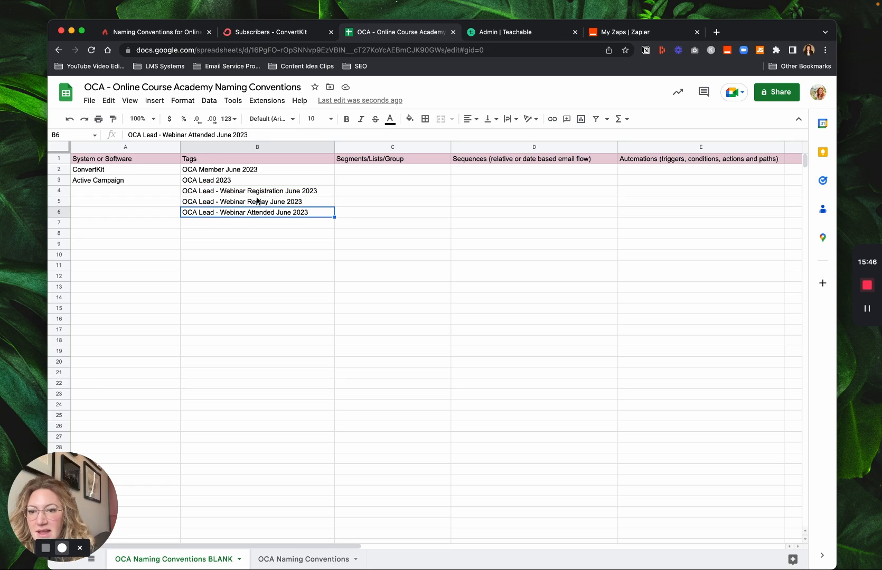
pyautogui.click(255, 202)
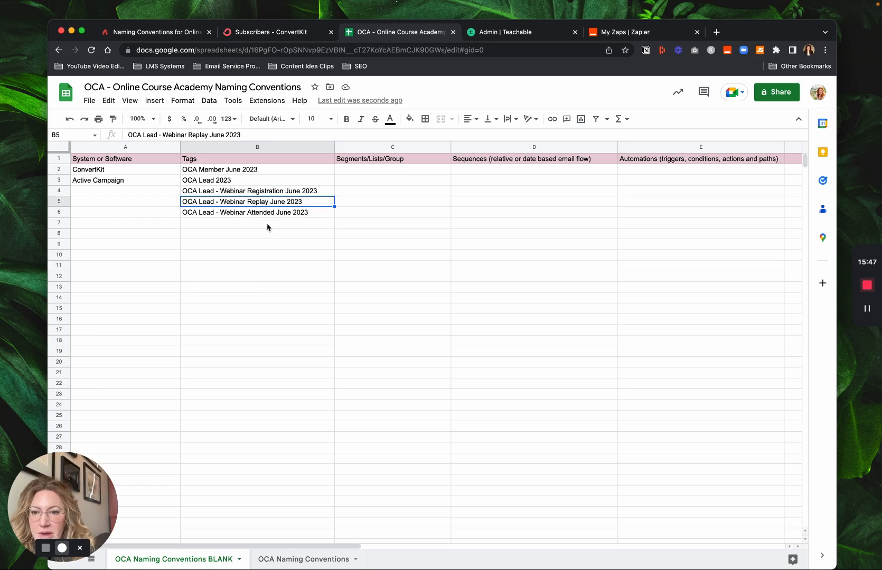
pyautogui.click(269, 192)
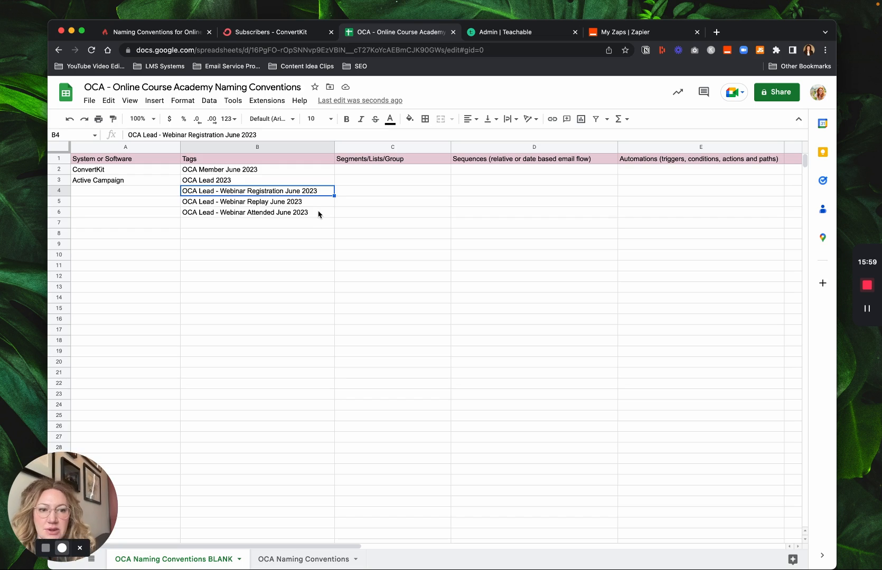
pyautogui.click(289, 212)
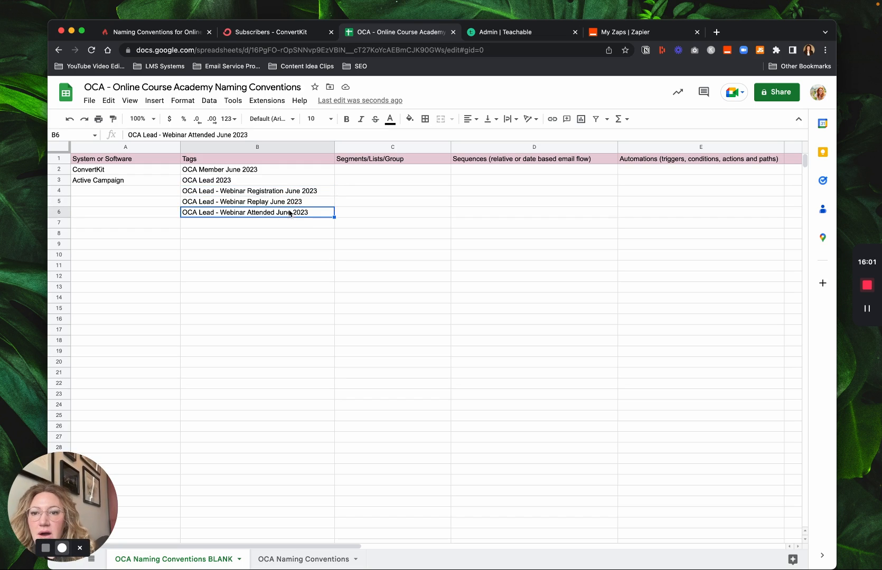
pyautogui.click(291, 202)
pyautogui.click(295, 191)
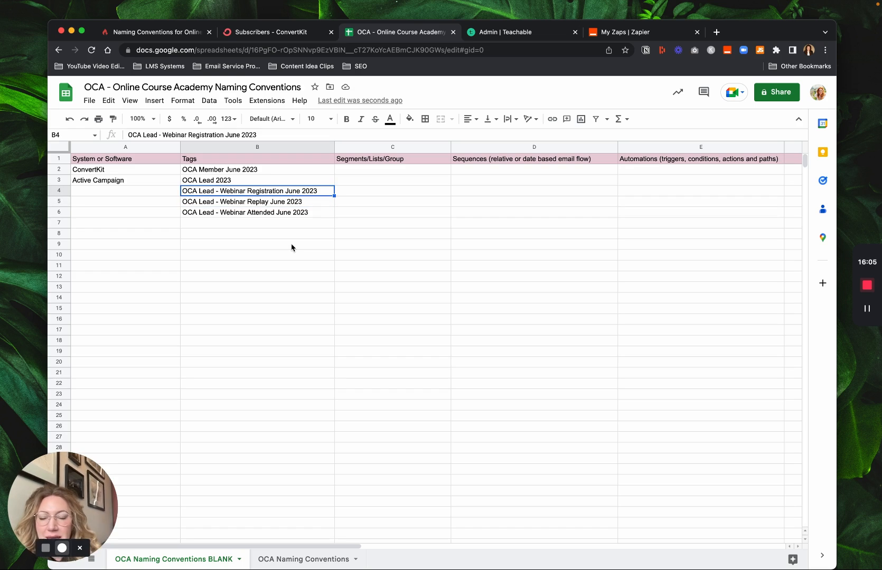
pyautogui.click(296, 202)
pyautogui.click(294, 214)
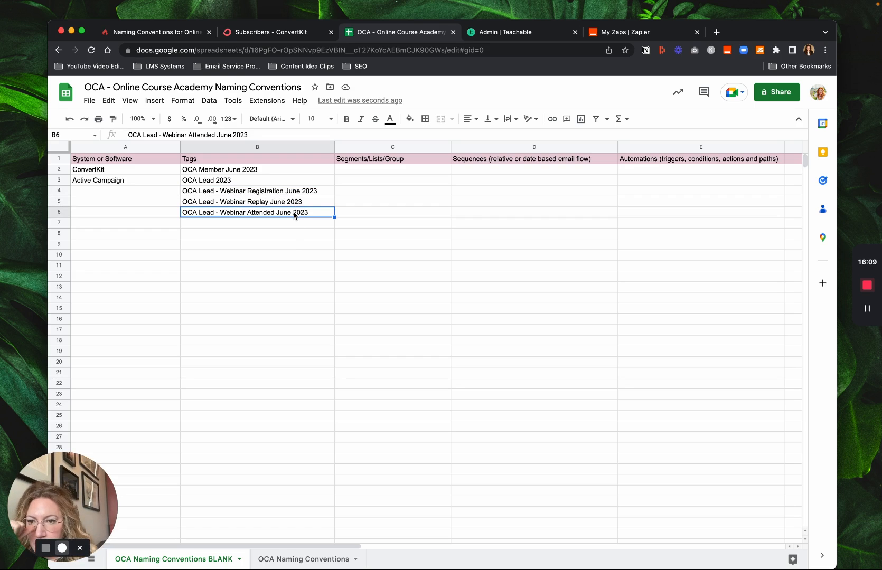
pyautogui.click(291, 191)
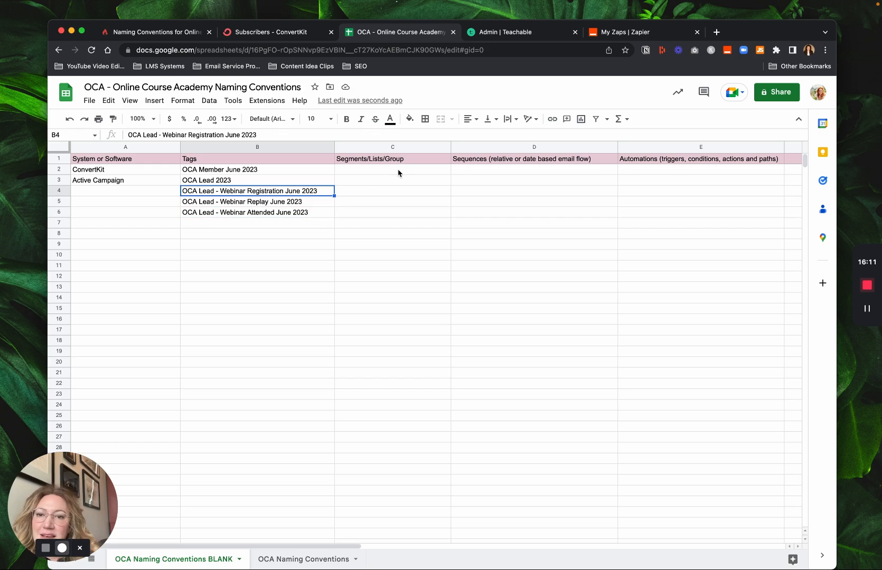
# - Enter "OCA Alumni" as the segment name in cell C2, in the ConvertKit row
pyautogui.moveTo(398, 173); pyautogui.dragTo(407, 229)
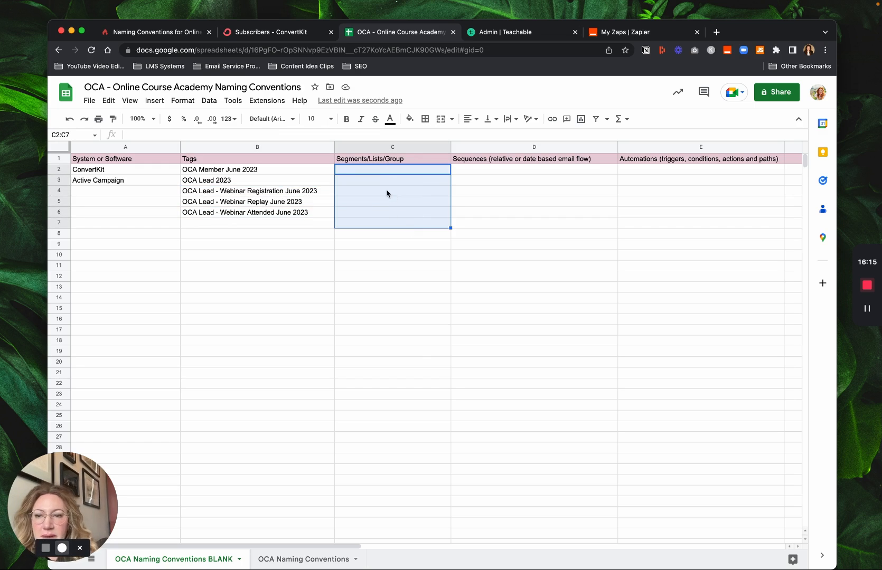
pyautogui.click(281, 255)
pyautogui.doubleClick(348, 170)
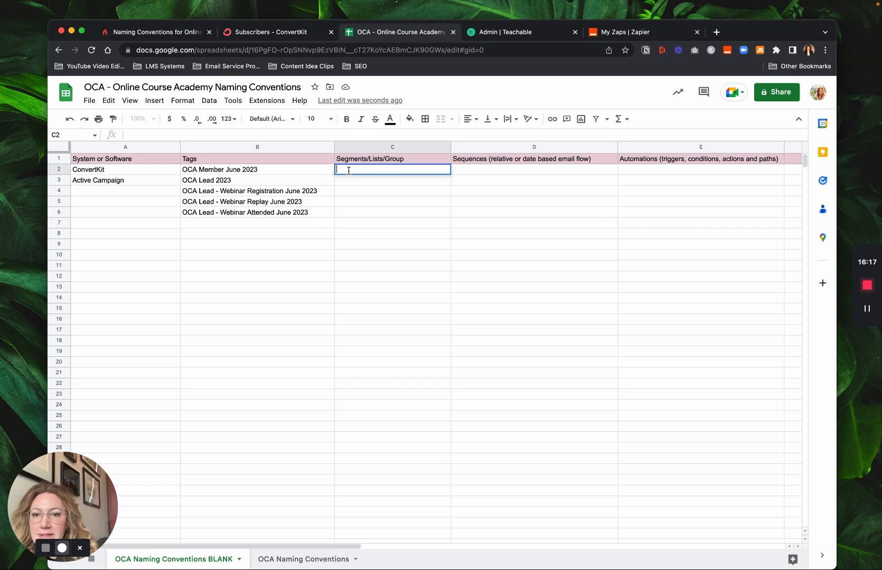
pyautogui.write('OCA')
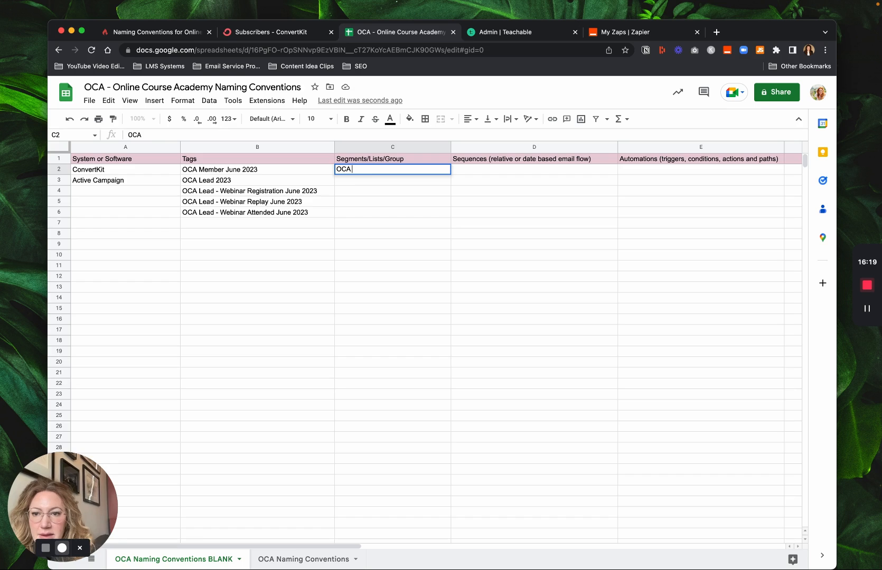
pyautogui.write(' Alumni')
pyautogui.click(354, 191)
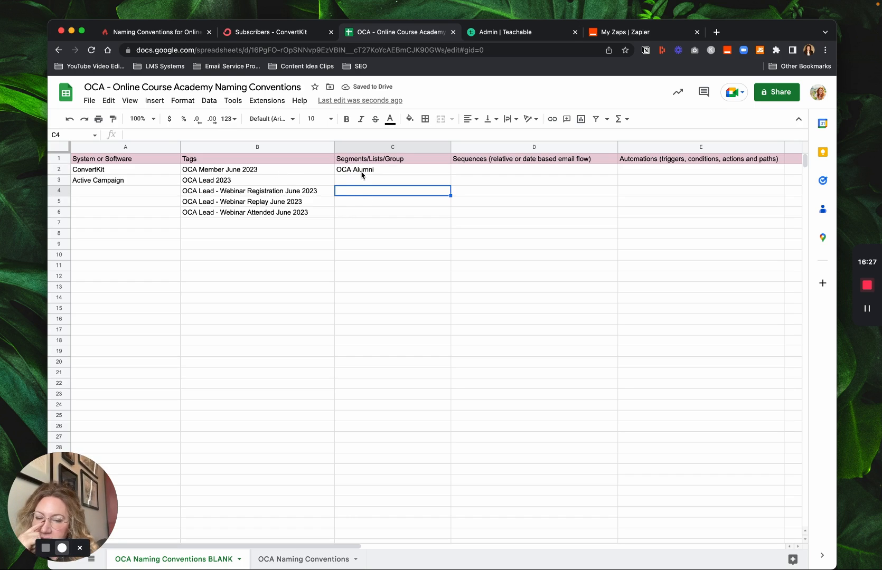
# - Duplicate the "OCA Member June 2023" tag into cell B7 and change it to "OCA Member June 2024"
pyautogui.click(267, 172)
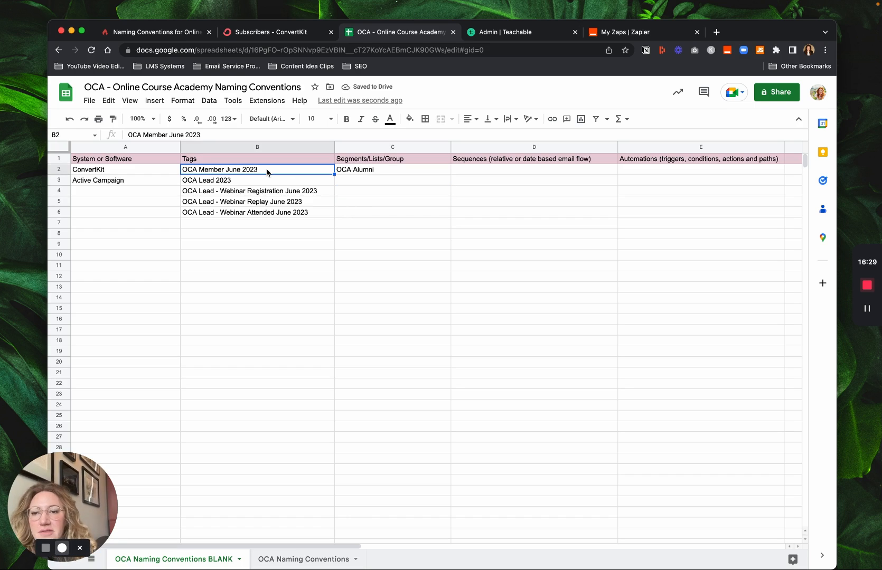
pyautogui.hotkey('ctrl', 'c')
pyautogui.click(255, 228)
pyautogui.hotkey('ctrl', 'v')
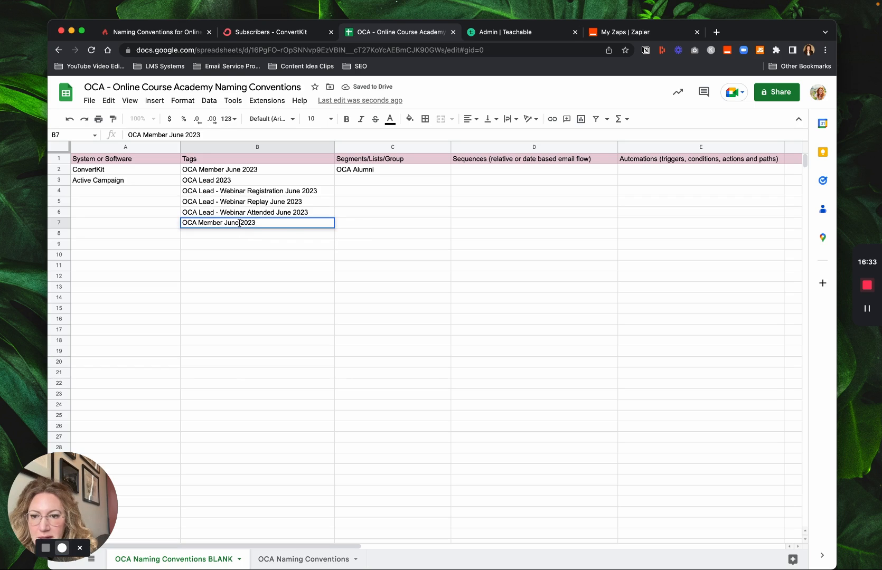
pyautogui.press('BackSpace')
pyautogui.write('4')
pyautogui.click(282, 269)
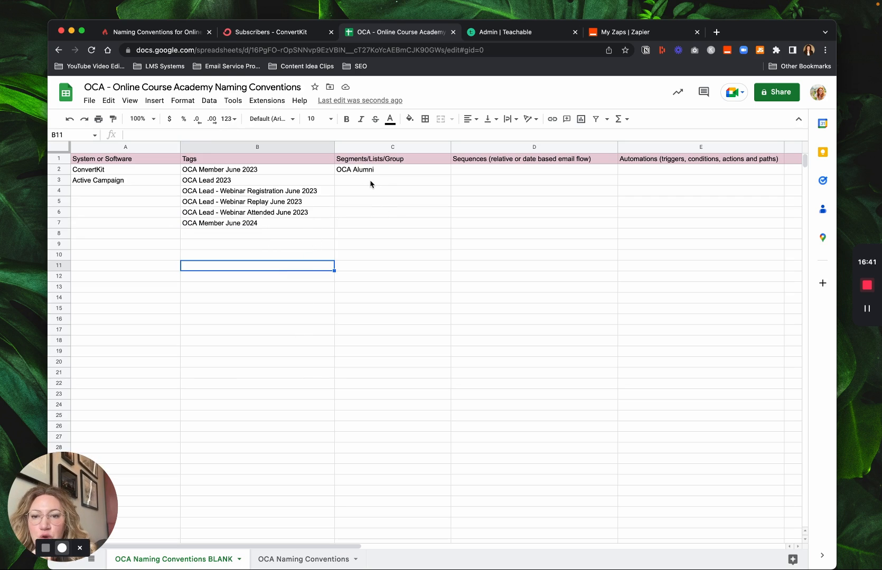
# - Compare the "OCA Alumni" segment with the member tags in B2 and B7 and the lead tags in B3 to B5
pyautogui.click(381, 172)
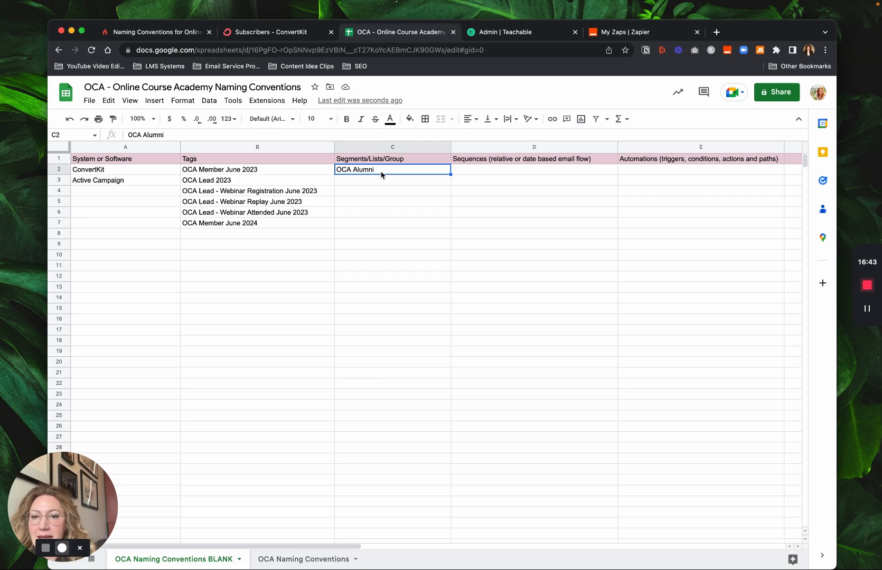
pyautogui.click(303, 171)
pyautogui.click(283, 226)
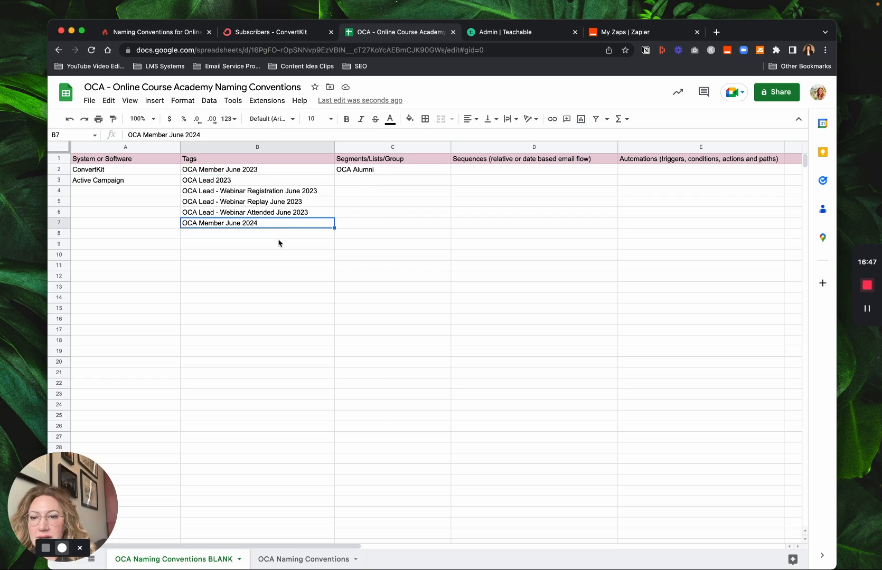
pyautogui.click(278, 236)
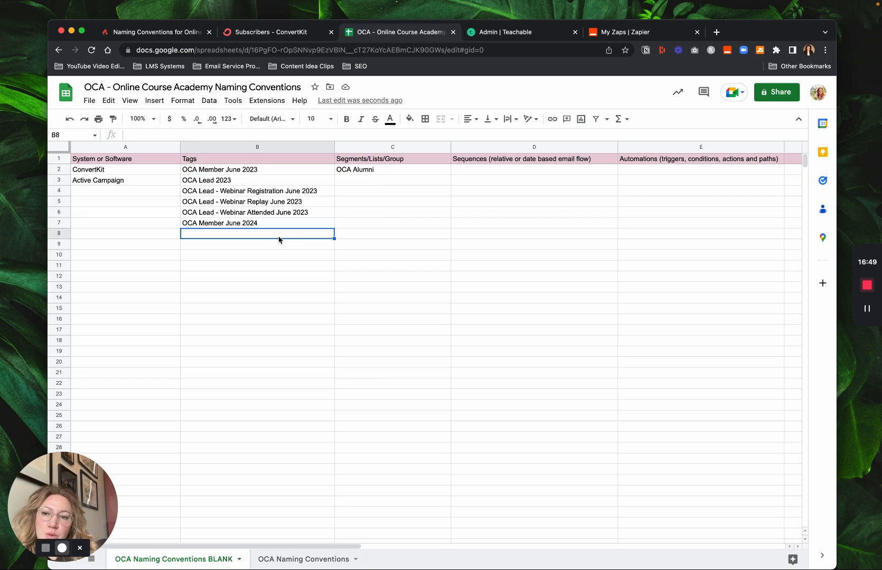
pyautogui.click(275, 171)
pyautogui.click(273, 182)
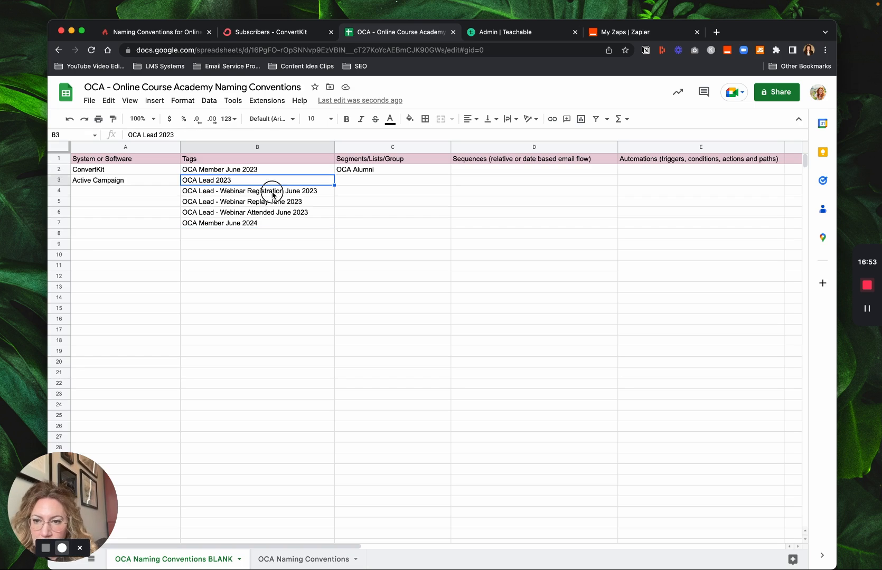
pyautogui.click(272, 192)
pyautogui.click(273, 202)
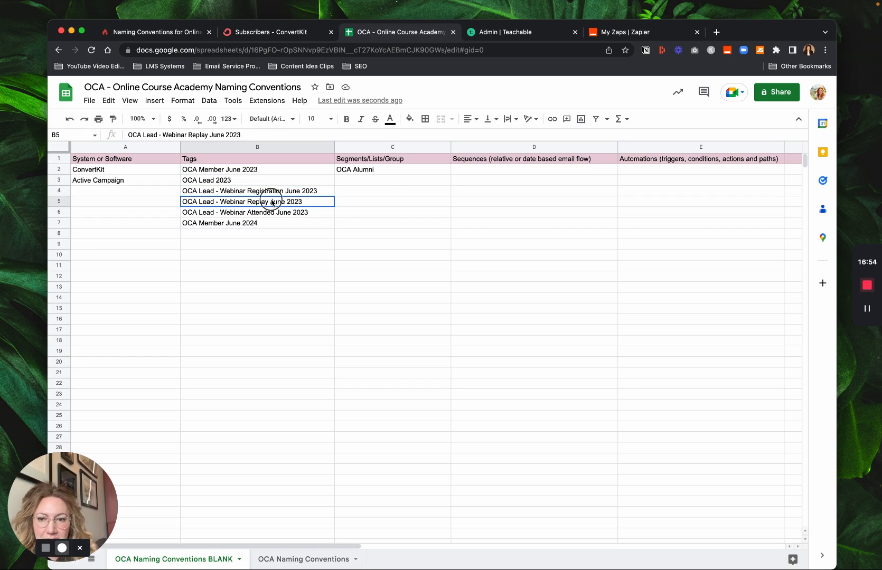
# - Look over the segments, sequences and automations columns, and review the whole Tags column
pyautogui.click(394, 173)
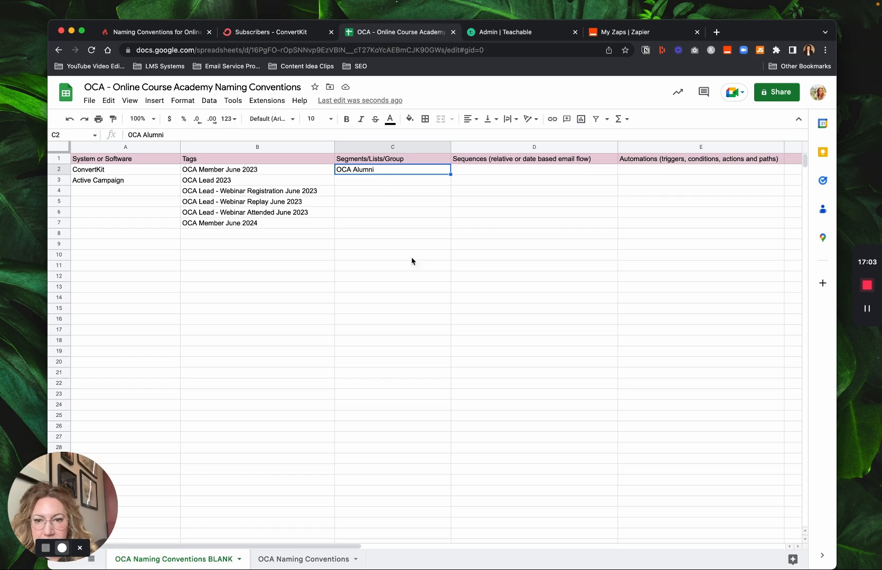
pyautogui.click(510, 183)
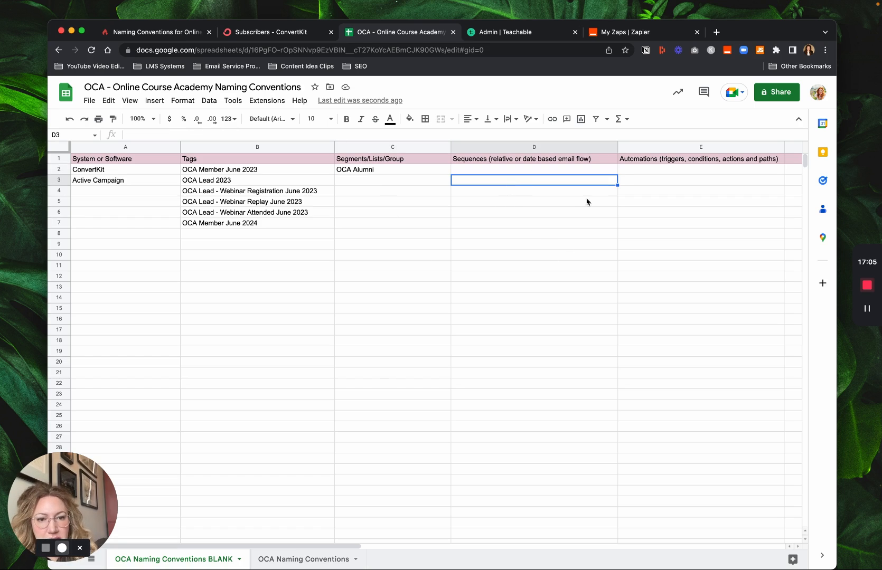
pyautogui.click(668, 181)
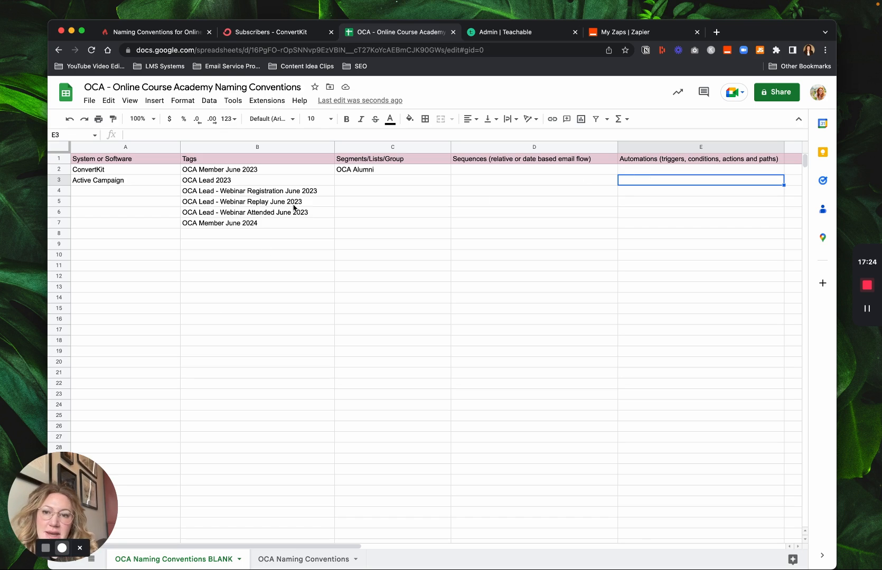
pyautogui.click(289, 147)
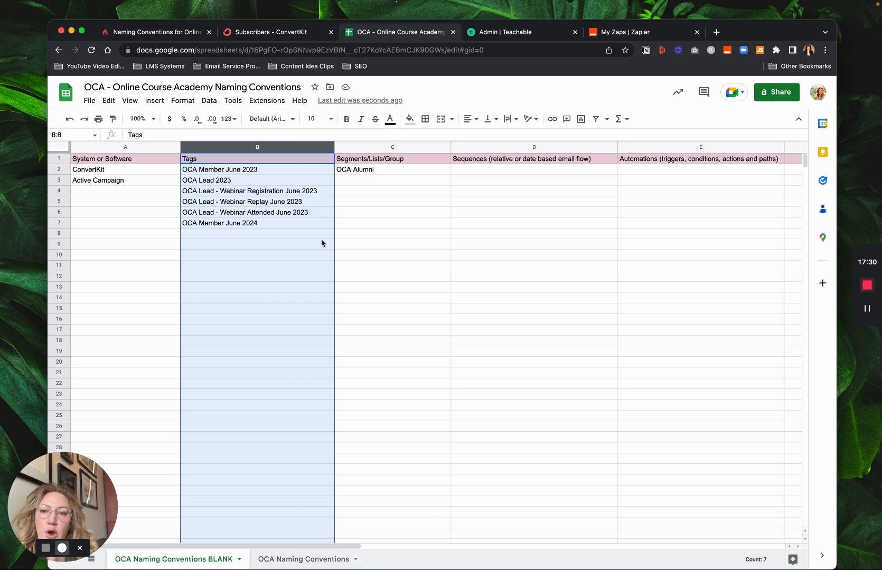
pyautogui.click(307, 344)
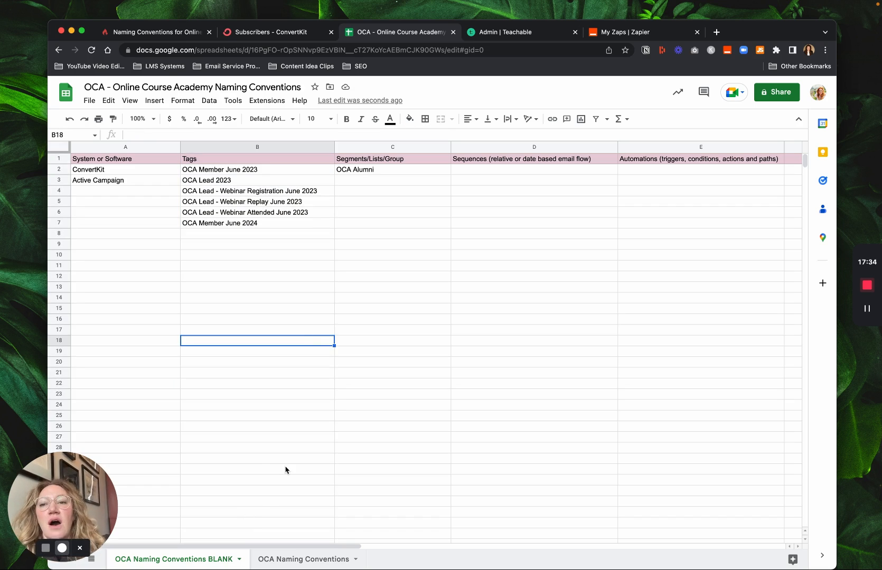
# - Open the filled-in OCA Naming Conventions sheet and review its ConvertKit entries and the checklist and video series lead tags
pyautogui.click(308, 561)
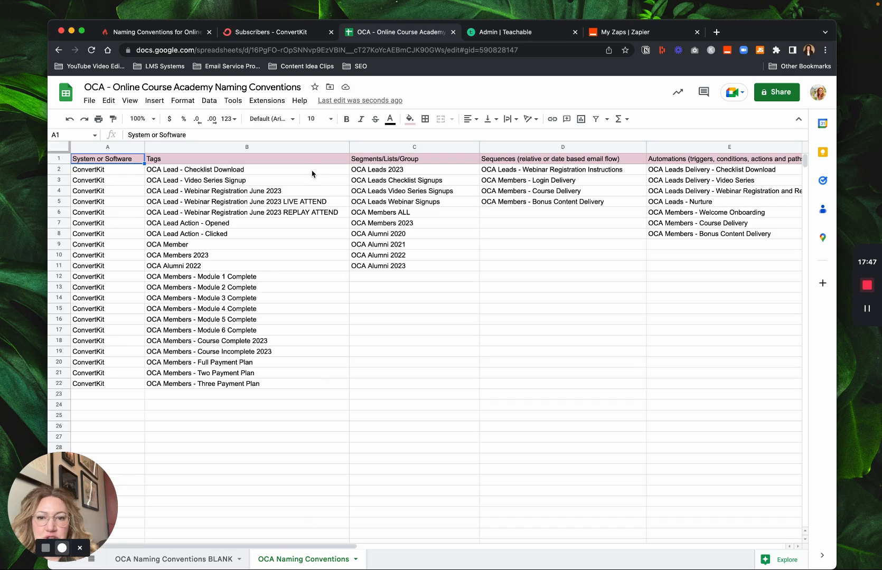
pyautogui.moveTo(134, 175); pyautogui.dragTo(138, 385)
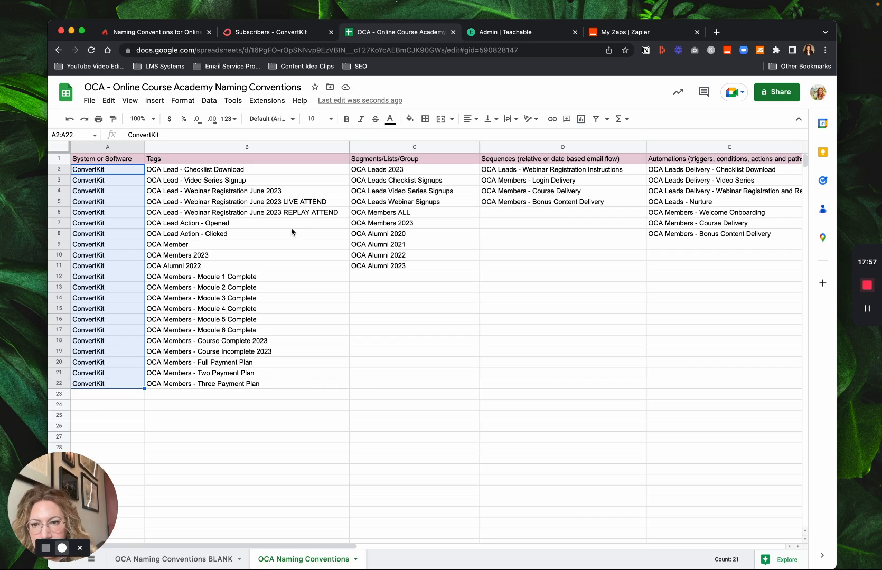
pyautogui.click(180, 172)
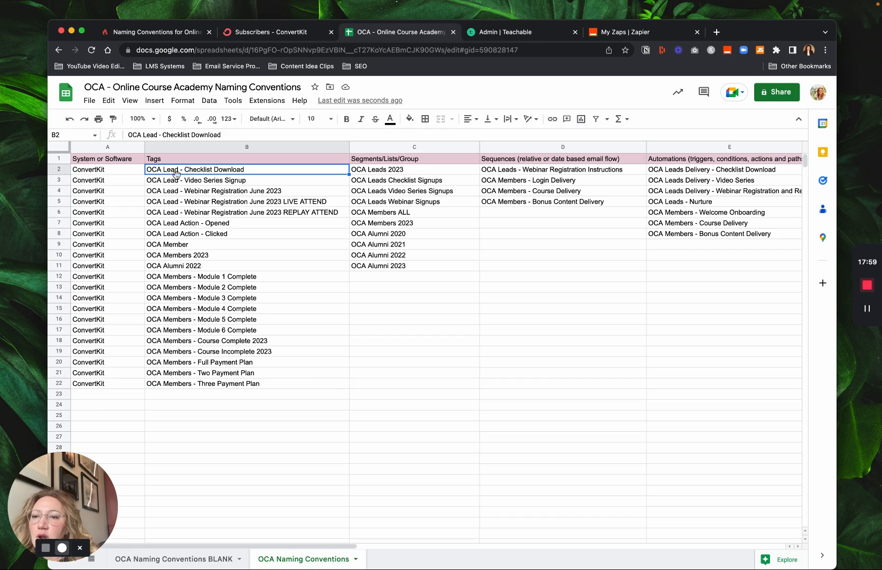
pyautogui.click(168, 182)
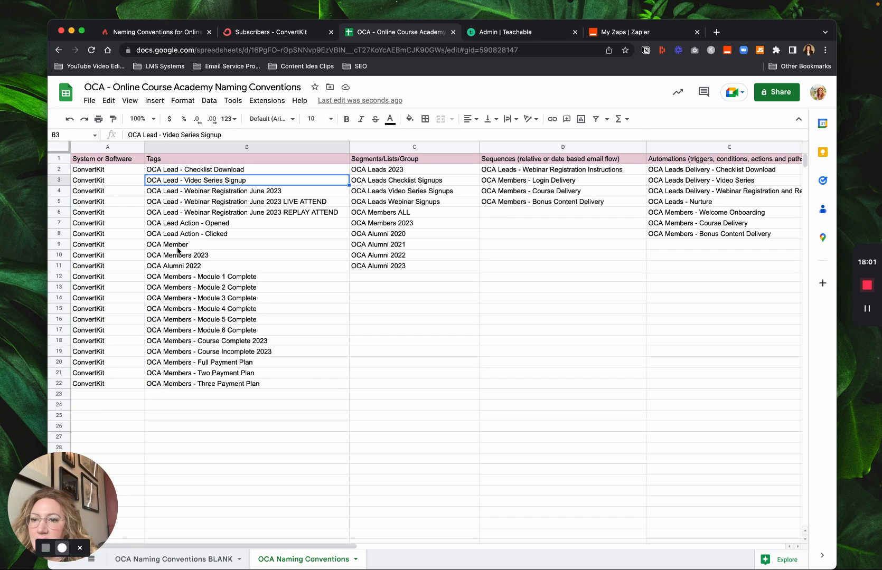
# - Review the member and alumni tags in B9 to B11 and the module completion tags in B12 to B17
pyautogui.click(178, 249)
pyautogui.click(178, 258)
pyautogui.click(179, 268)
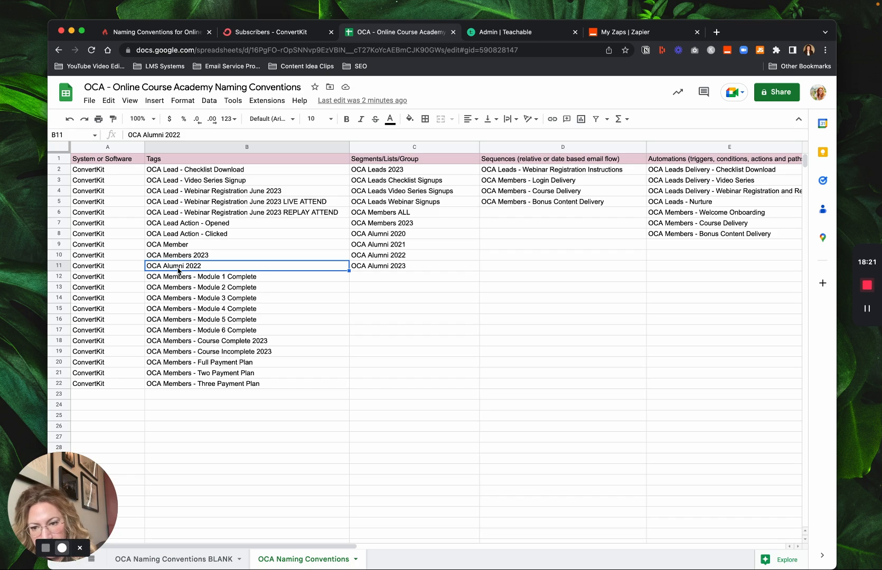
pyautogui.click(183, 280)
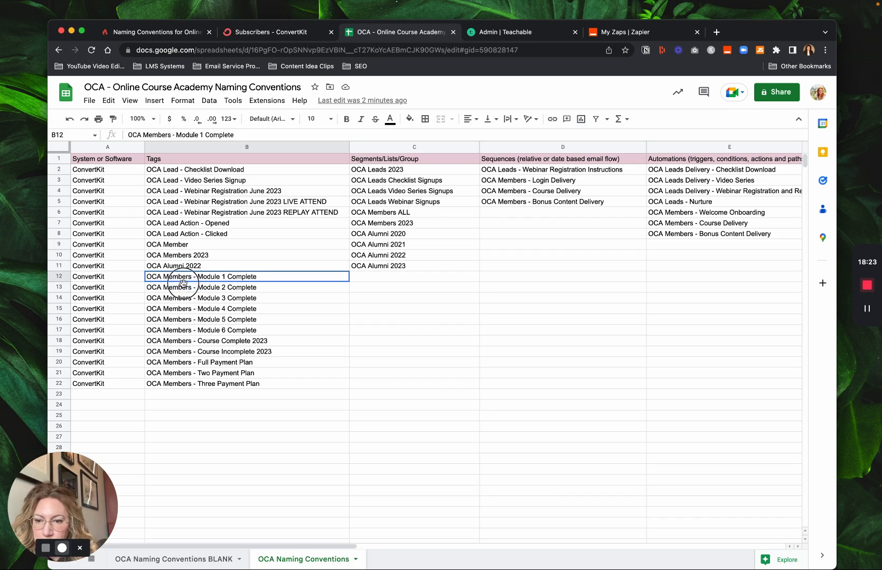
pyautogui.moveTo(182, 280); pyautogui.dragTo(173, 334)
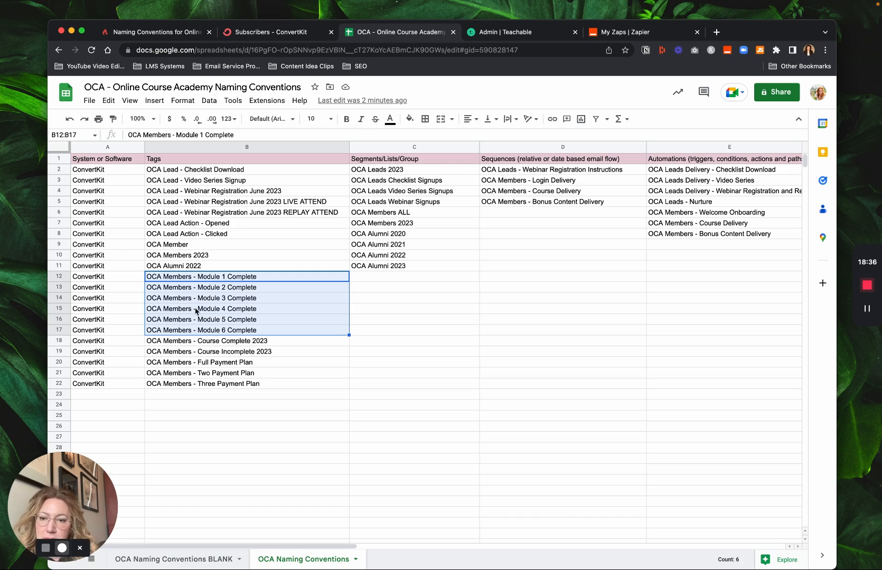
pyautogui.click(233, 290)
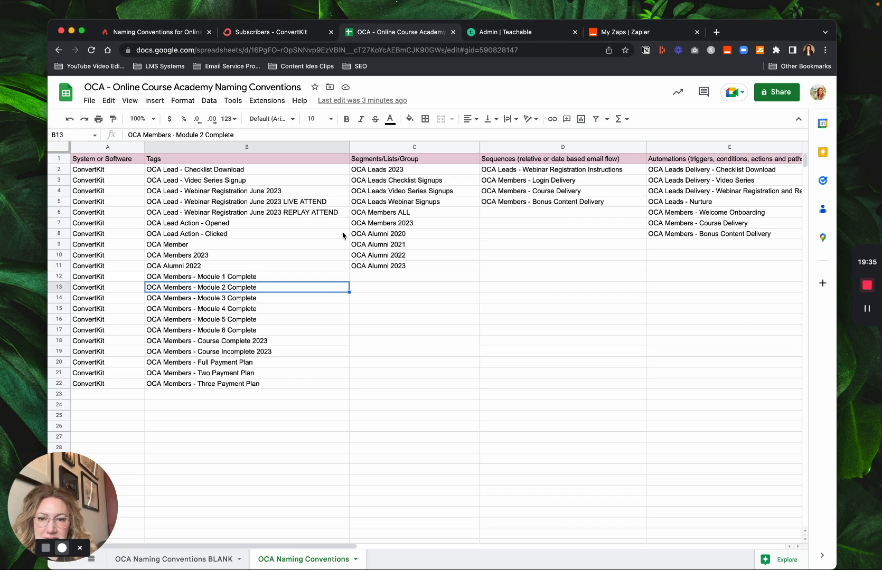
# - Review the example names in the segments, sequences and automations columns
pyautogui.moveTo(408, 170); pyautogui.dragTo(394, 266)
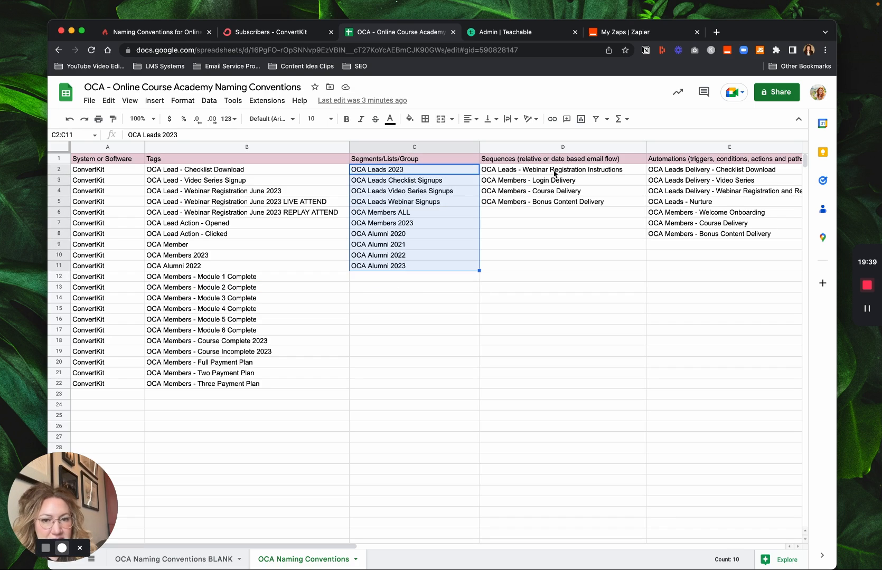
pyautogui.moveTo(555, 170); pyautogui.dragTo(550, 210)
pyautogui.click(549, 210)
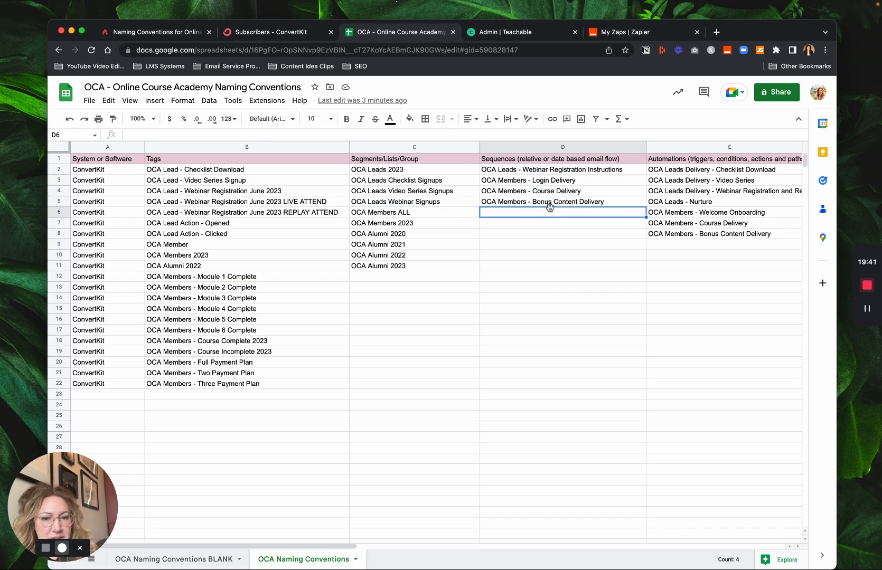
pyautogui.click(710, 182)
pyautogui.moveTo(708, 173); pyautogui.dragTo(704, 236)
pyautogui.click(549, 331)
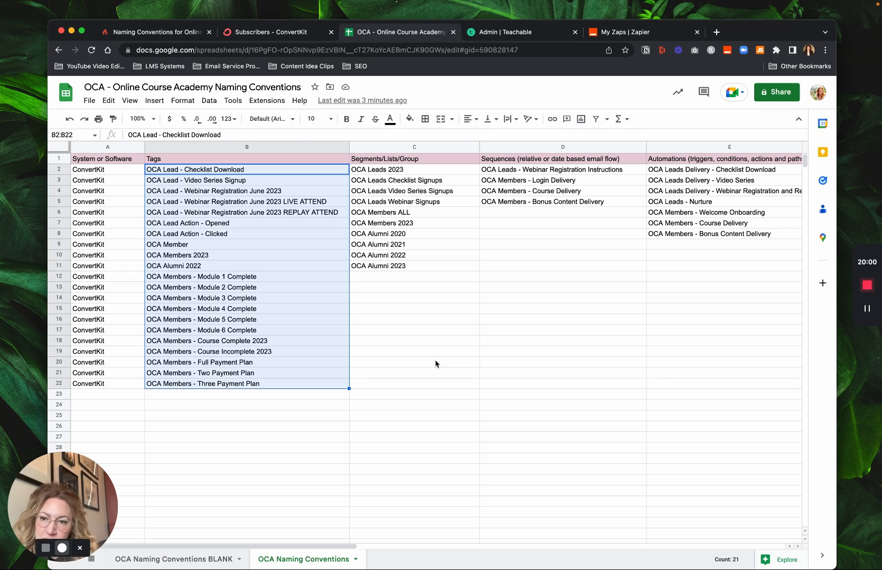
# - Examine how the tag names in B2 and B3 start with the OCA program acronym
pyautogui.doubleClick(177, 233)
pyautogui.click(159, 182)
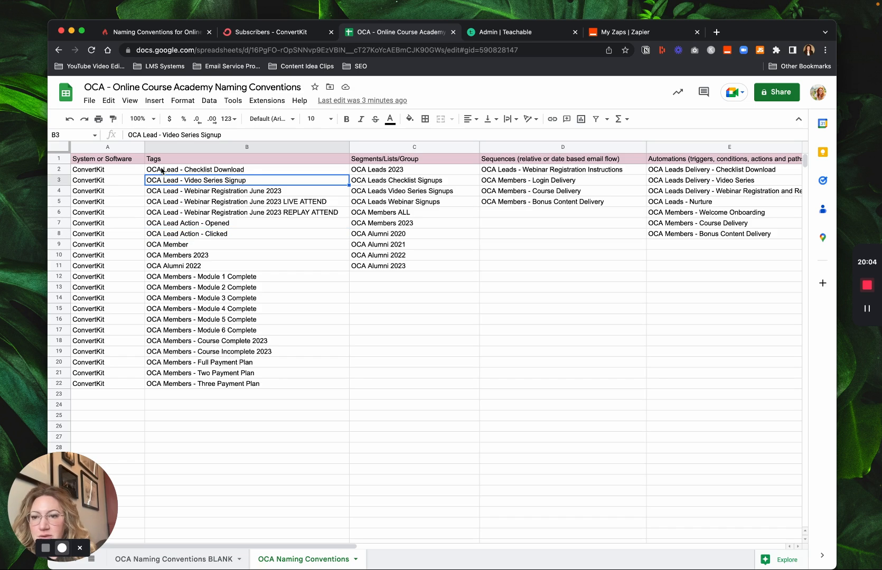
pyautogui.click(161, 171)
pyautogui.doubleClick(161, 171)
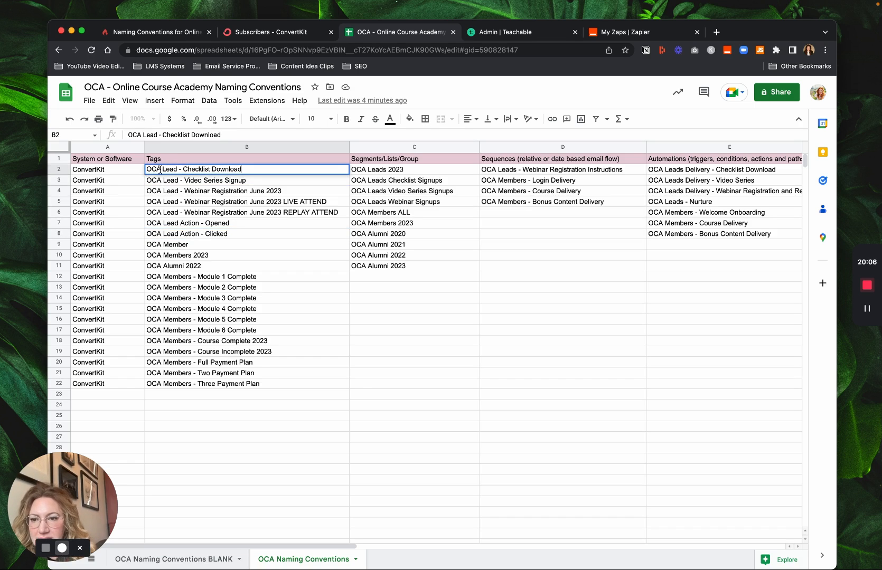
pyautogui.doubleClick(152, 169)
pyautogui.click(159, 181)
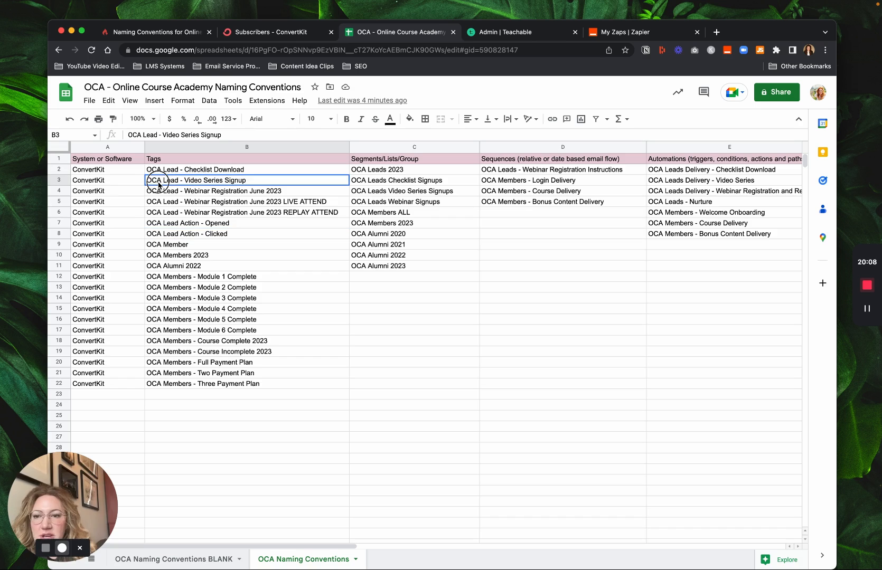
pyautogui.doubleClick(157, 181)
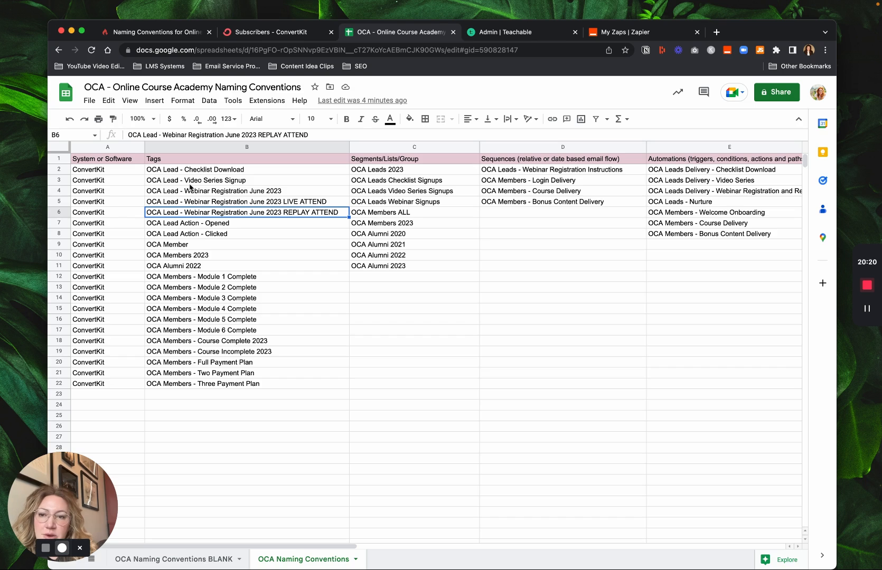
# - Review the lead tags in B2 to B8, covering checklist, video series, webinar, opened and clicked actions
pyautogui.click(196, 170)
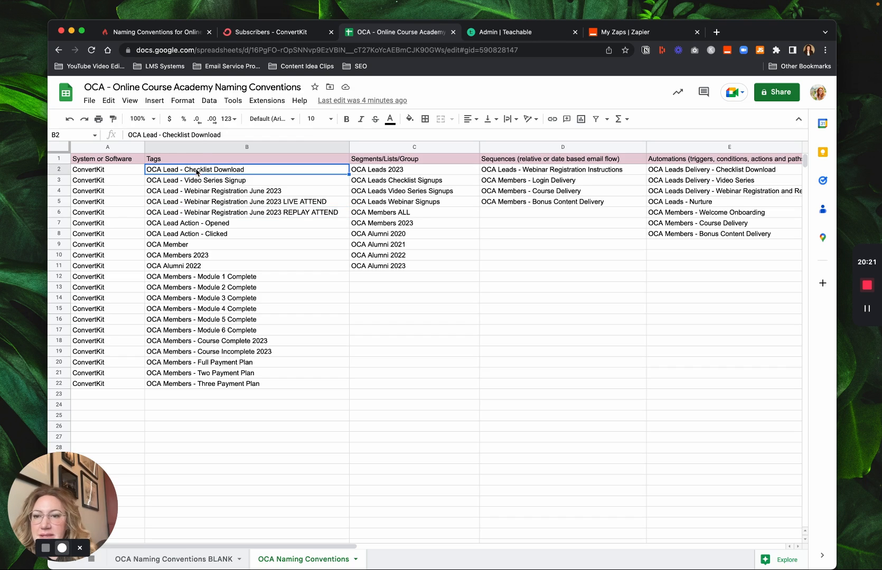
pyautogui.click(231, 184)
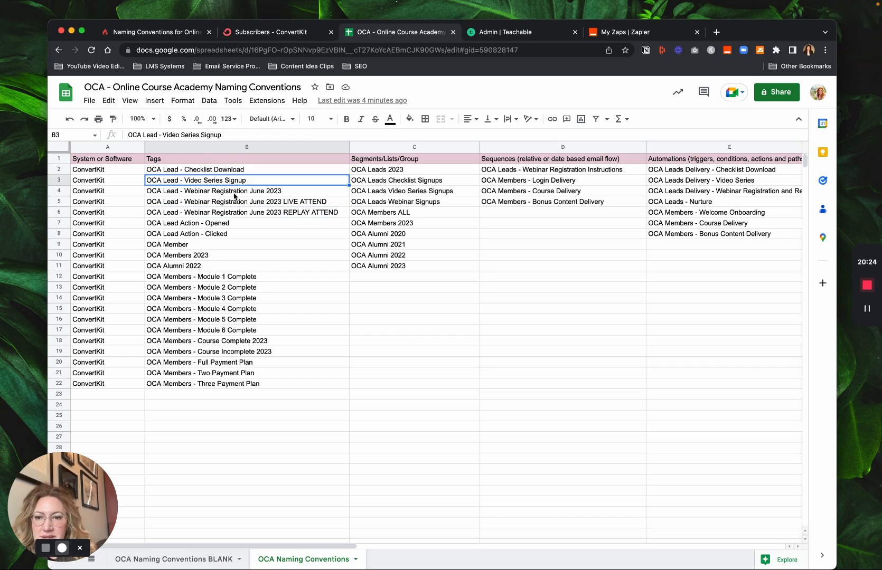
pyautogui.click(234, 195)
pyautogui.moveTo(234, 197); pyautogui.dragTo(229, 221)
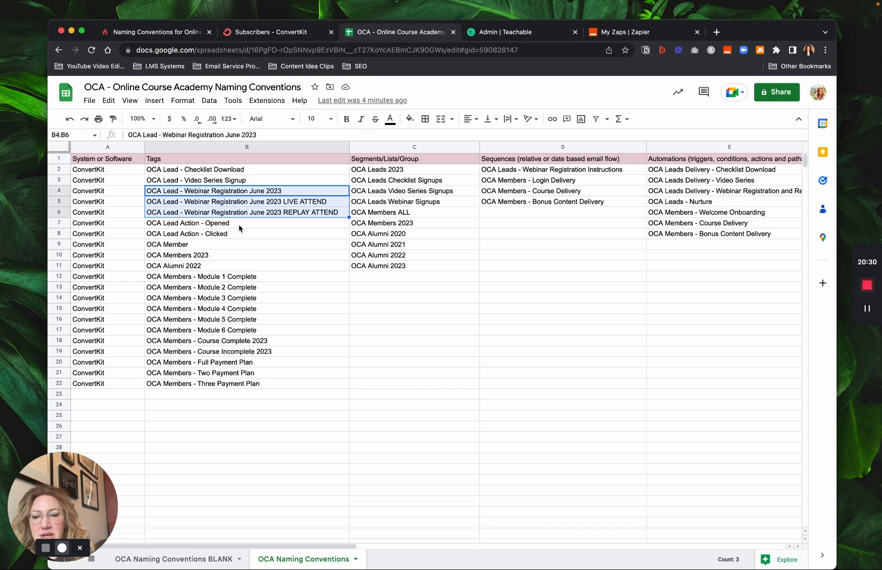
pyautogui.click(238, 226)
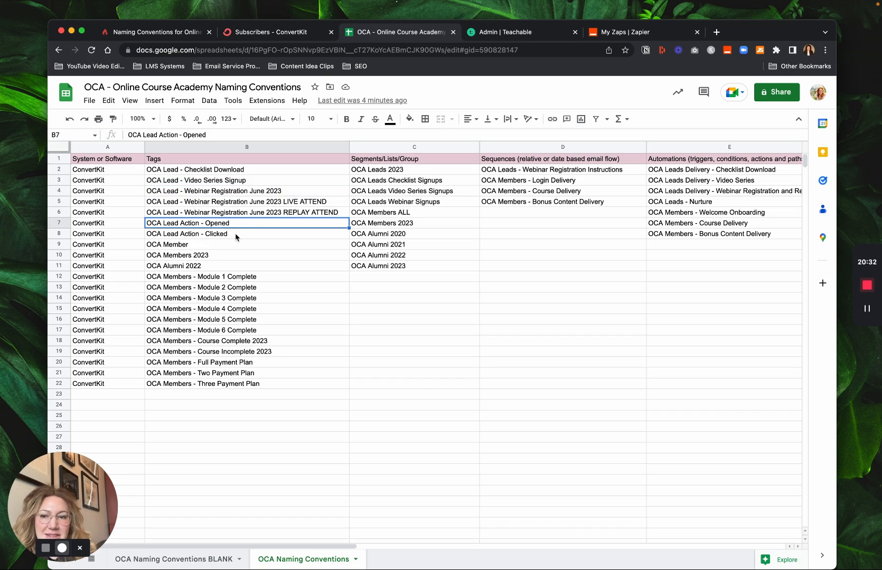
pyautogui.click(236, 236)
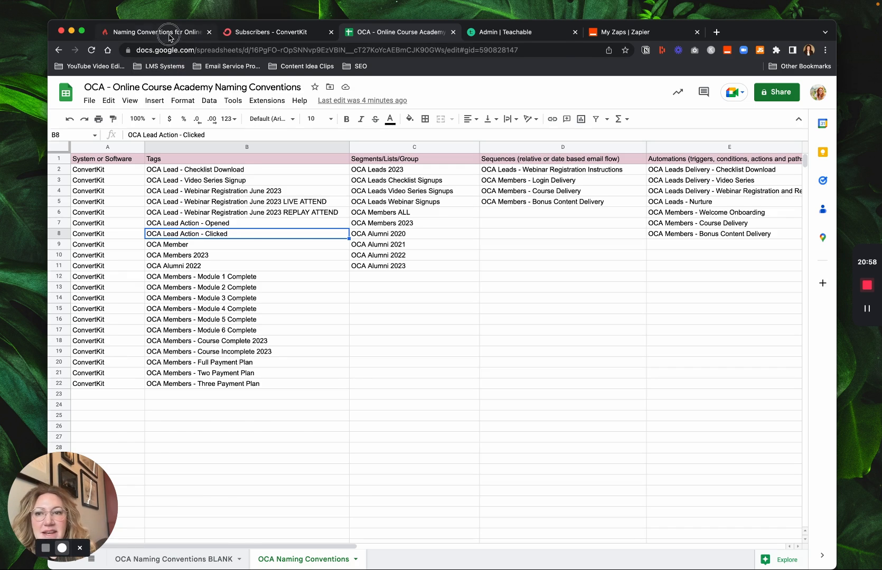
# - Switch to the naming conventions notes in Notion and read the guidelines down to the 3 R's
pyautogui.click(158, 32)
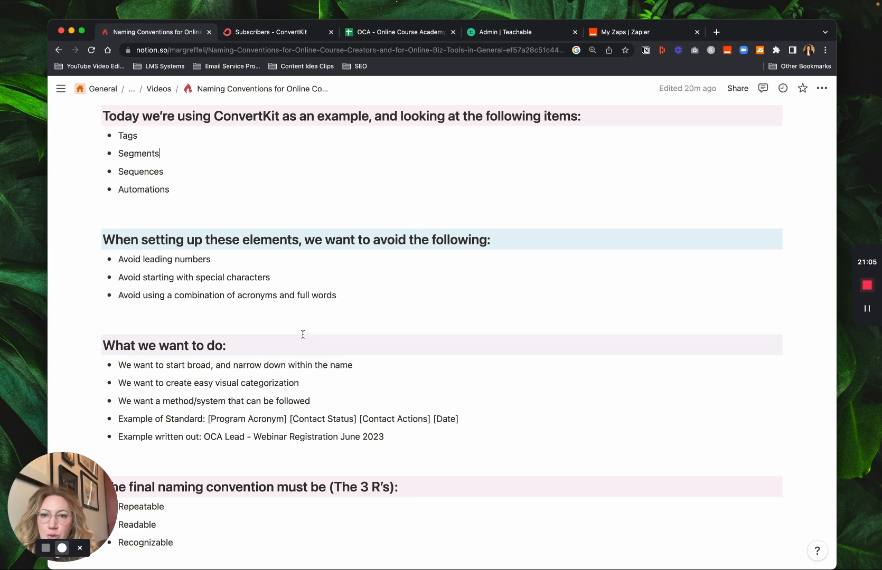
pyautogui.scroll(-5, 427, 373)
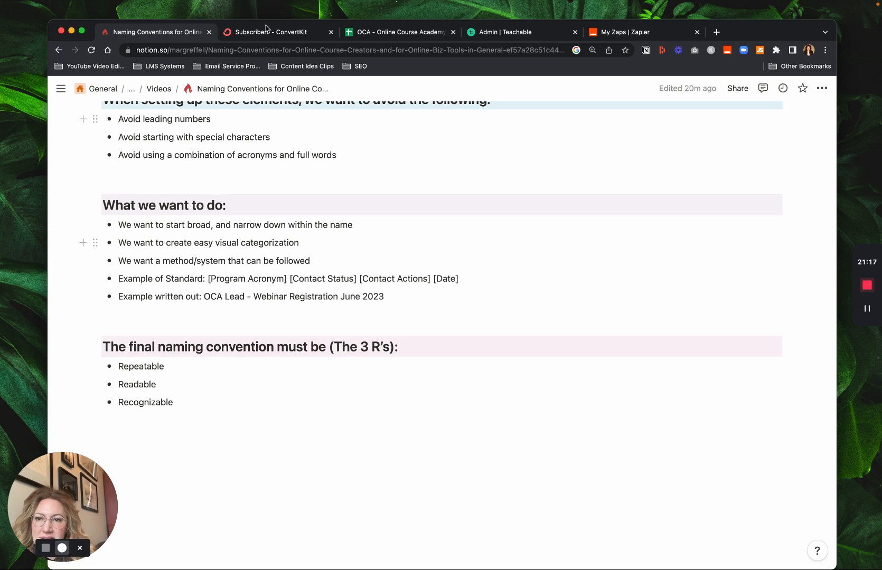
# - Switch to the naming conventions sheet in Google Sheets and review the member tags for modules, payment plans and course completion in column B
pyautogui.click(375, 35)
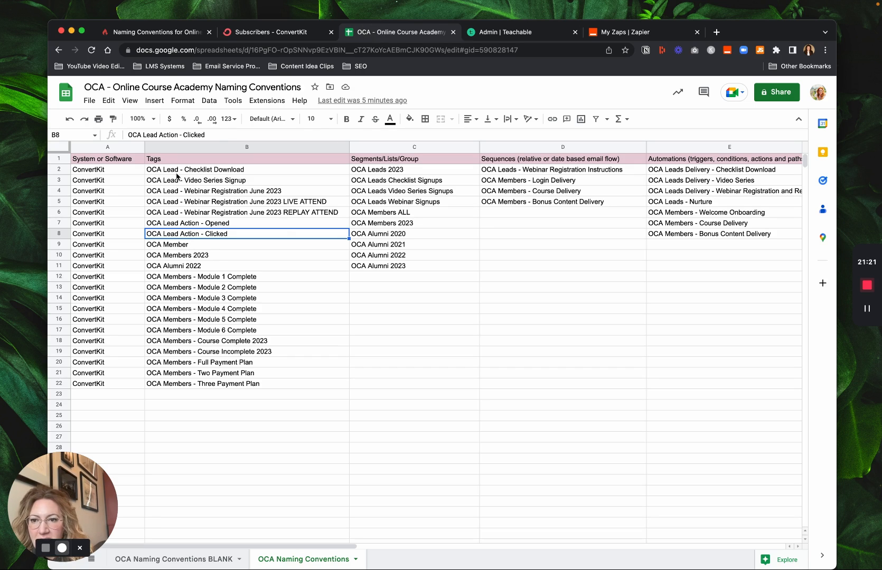
pyautogui.moveTo(176, 171); pyautogui.dragTo(182, 297)
pyautogui.click(182, 299)
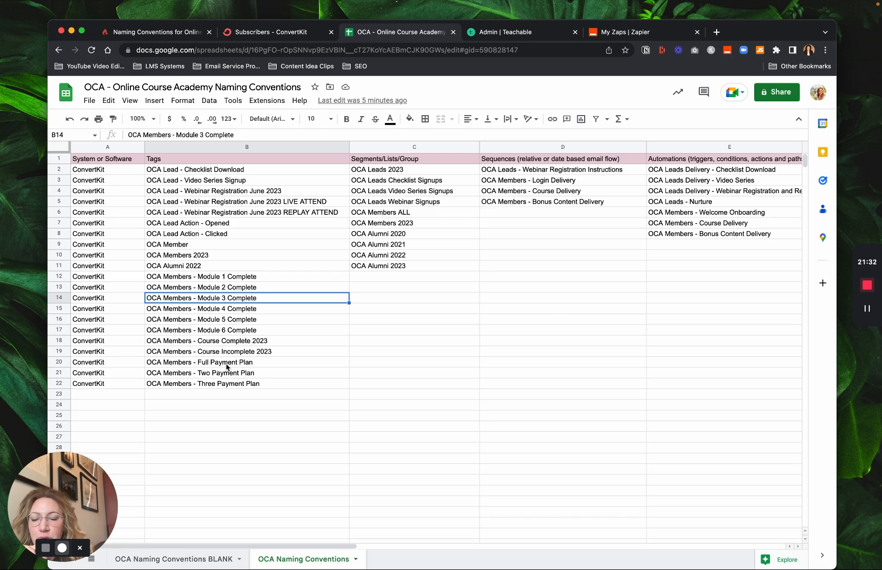
pyautogui.moveTo(227, 366); pyautogui.dragTo(223, 386)
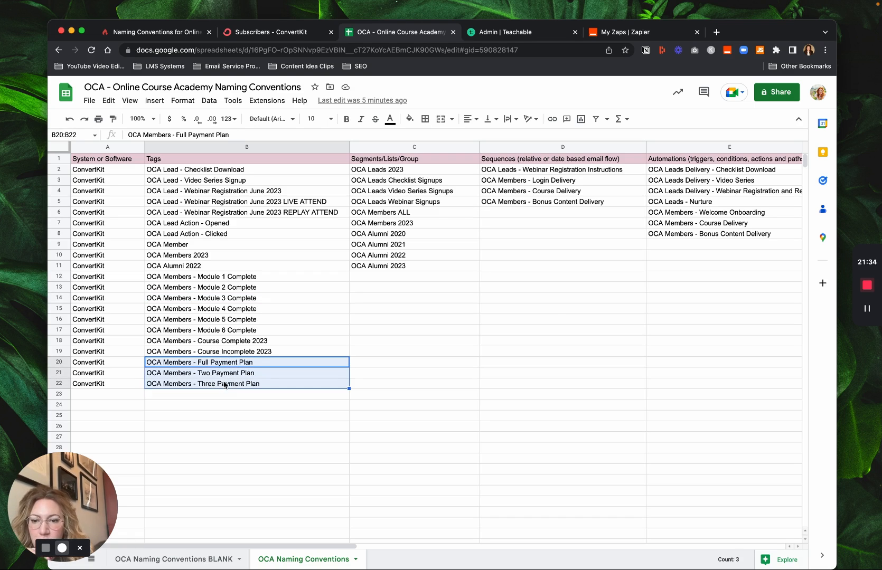
pyautogui.click(248, 340)
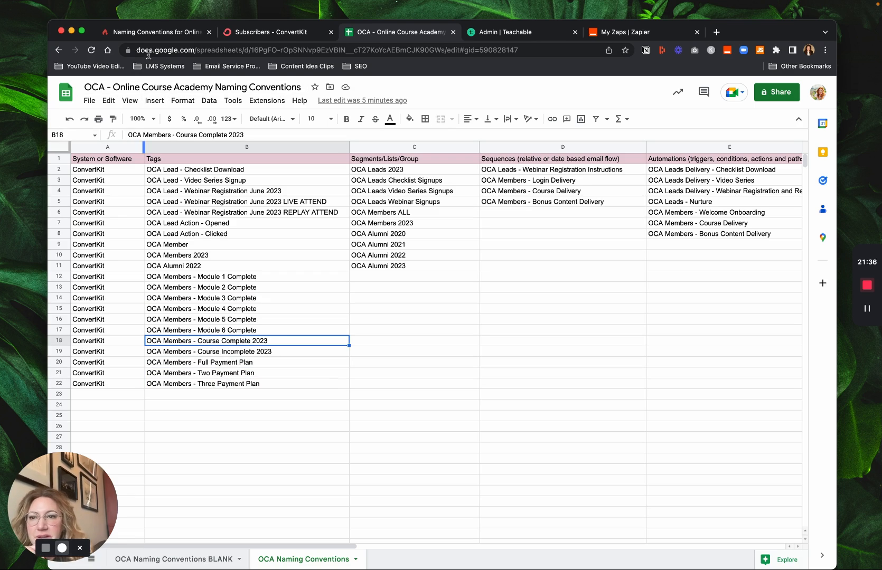
pyautogui.click(218, 351)
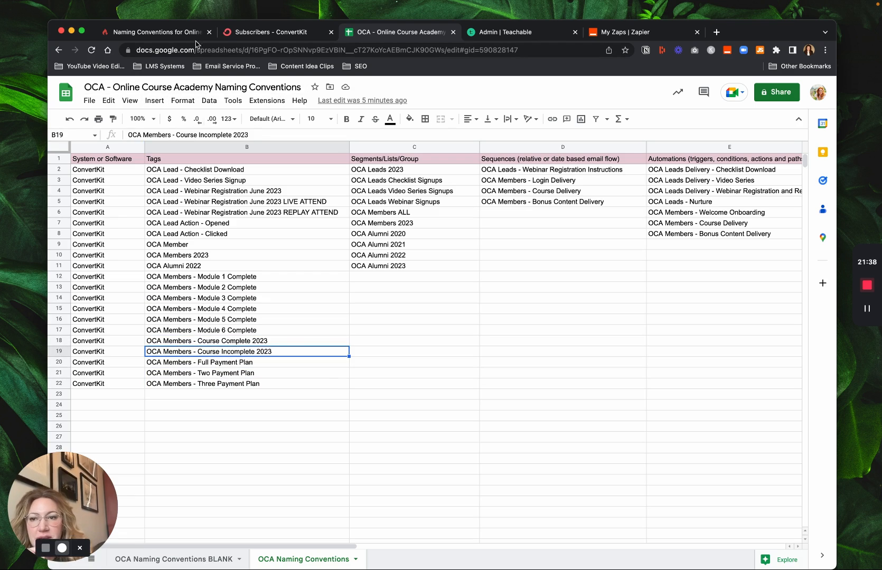
# - Review the standard and written-out naming examples and the 3 R's in the Notion notes, and return to the Google Sheets naming conventions
pyautogui.click(151, 32)
pyautogui.scroll(-1, 375, 333)
pyautogui.moveTo(118, 270); pyautogui.dragTo(460, 294)
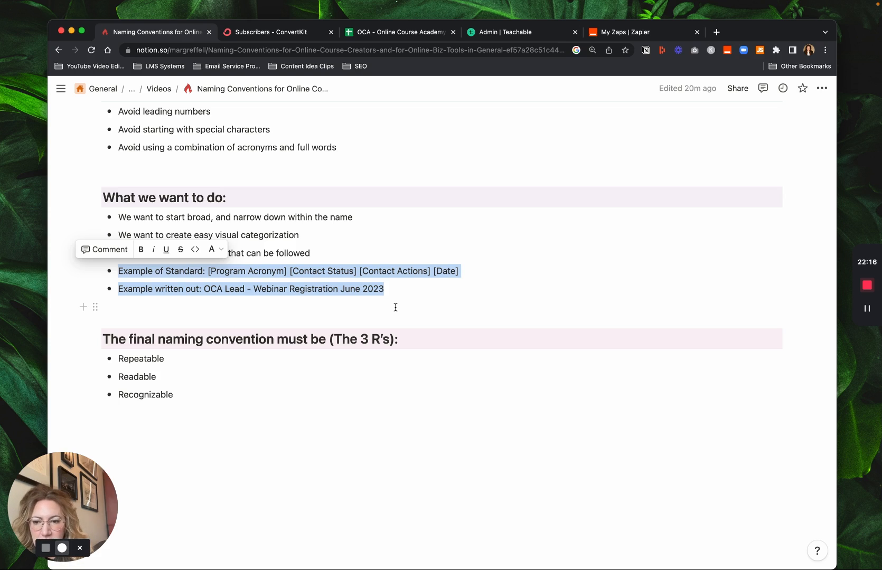
pyautogui.click(225, 405)
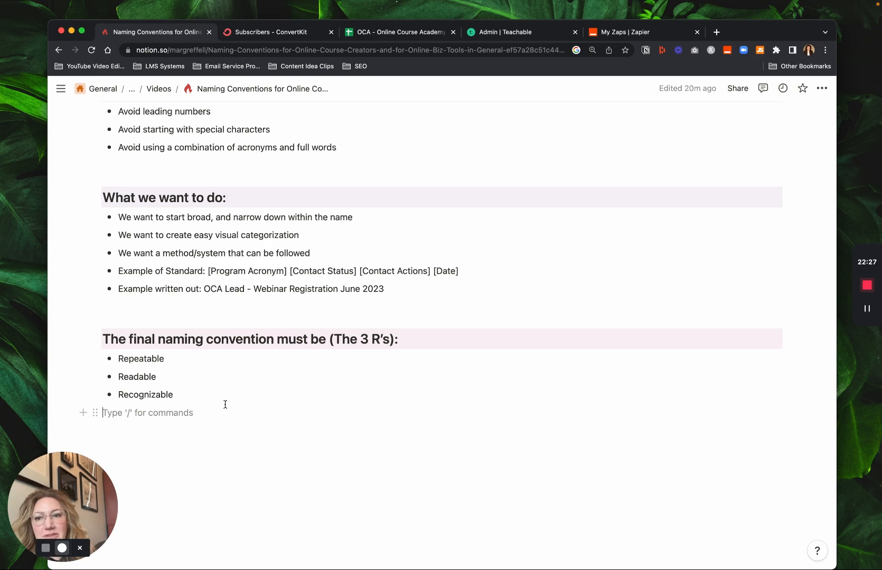
pyautogui.click(407, 35)
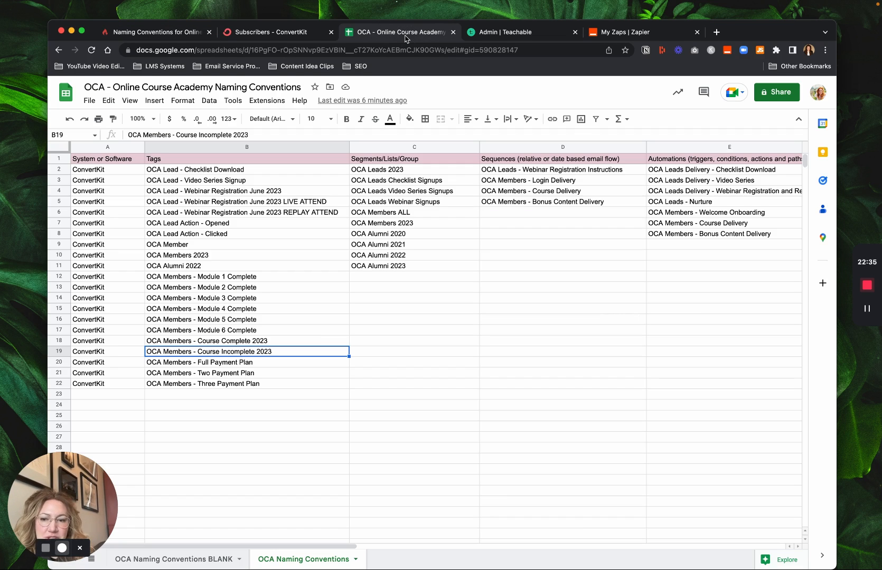